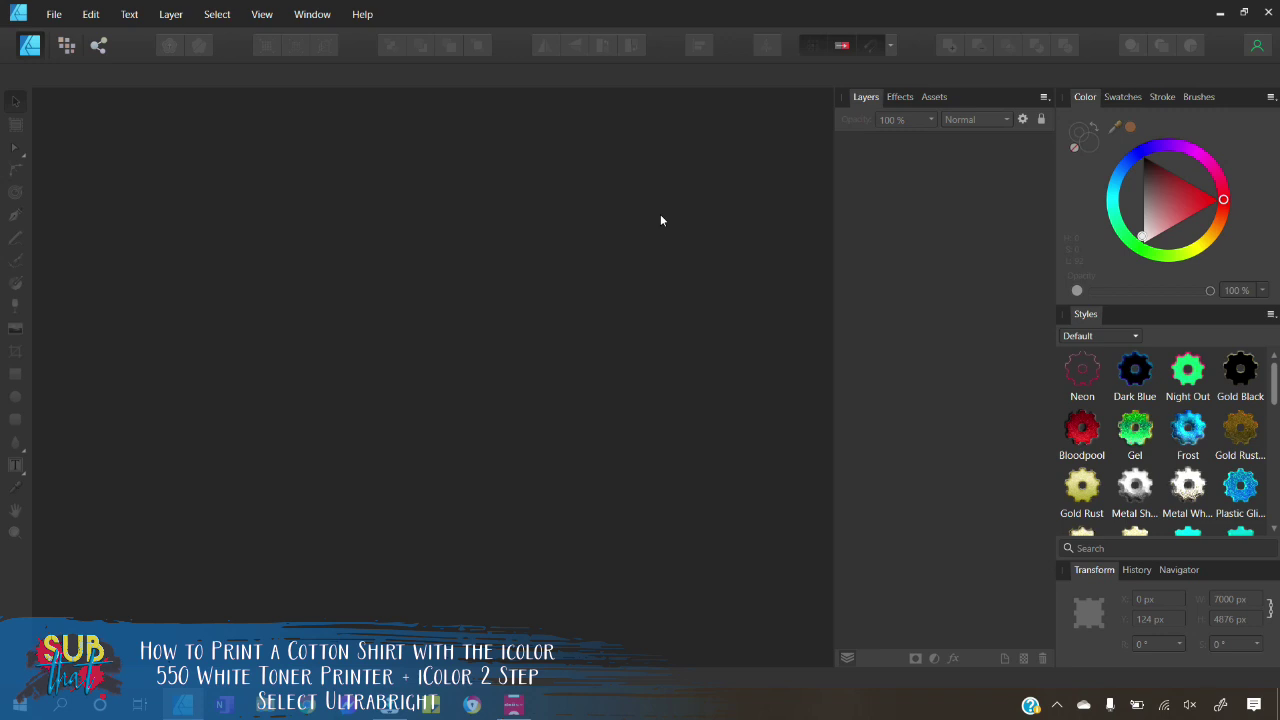
Open the image file FEED ME PIE AND TELL ME IM PRETTY_OLAS
click(55, 13)
click(50, 88)
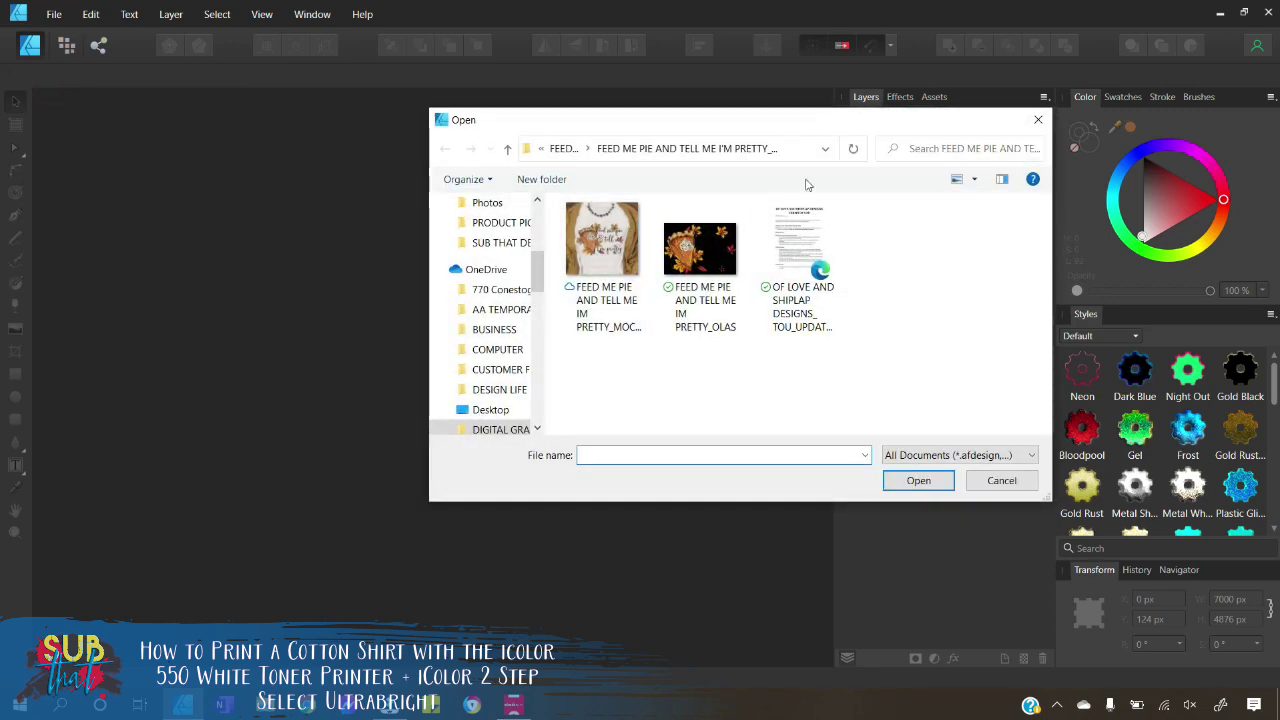
click(698, 250)
click(919, 482)
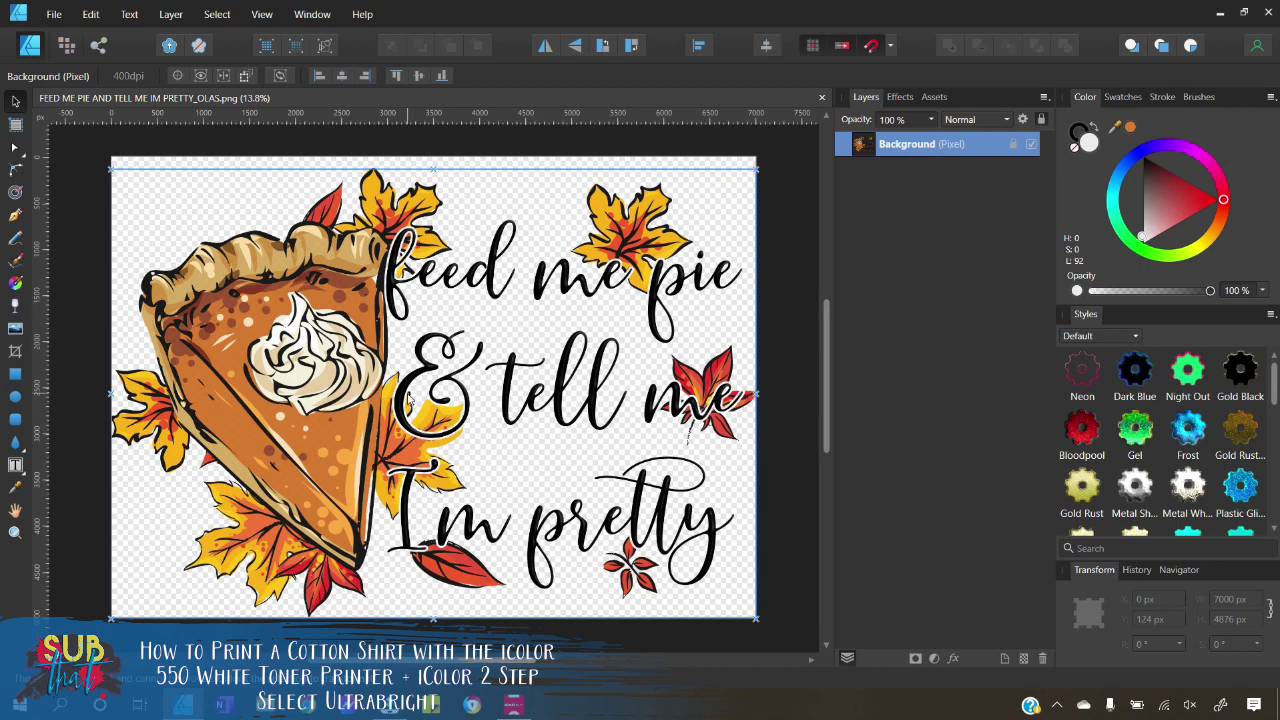
Draw a rectangle about 7488 by 5511 px over the entire artwork and fill it with black
click(66, 206)
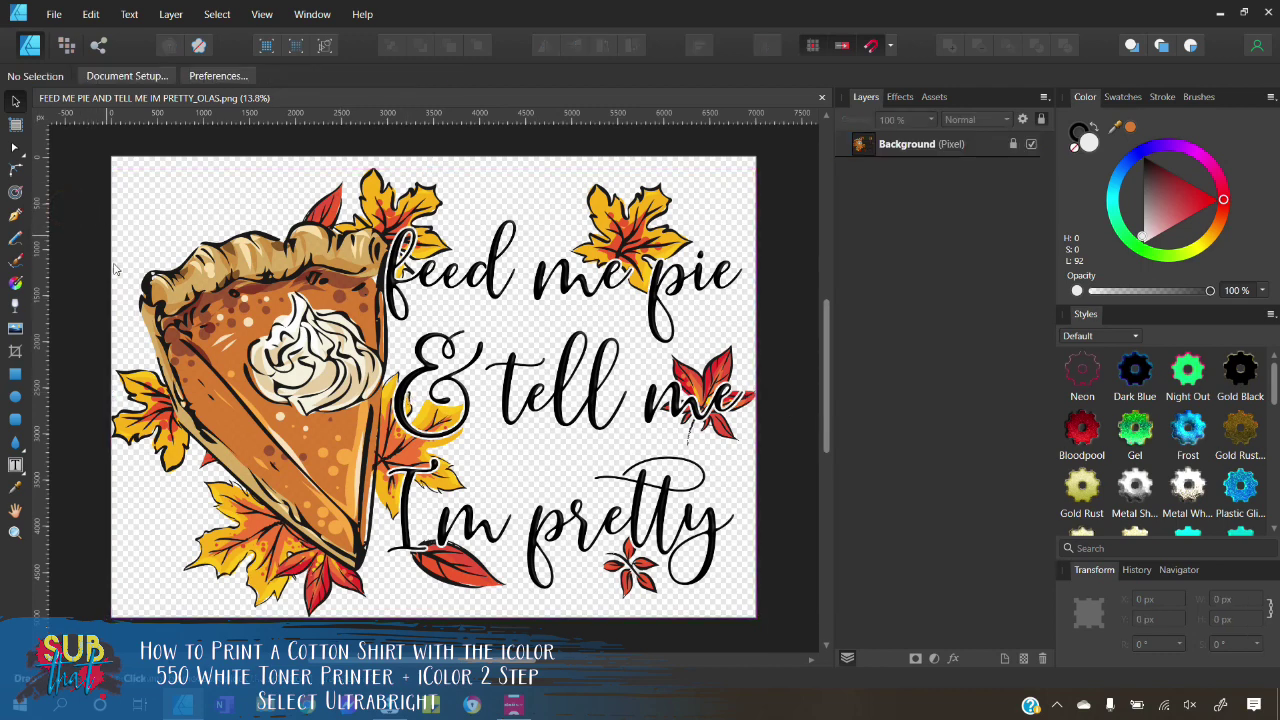
click(16, 375)
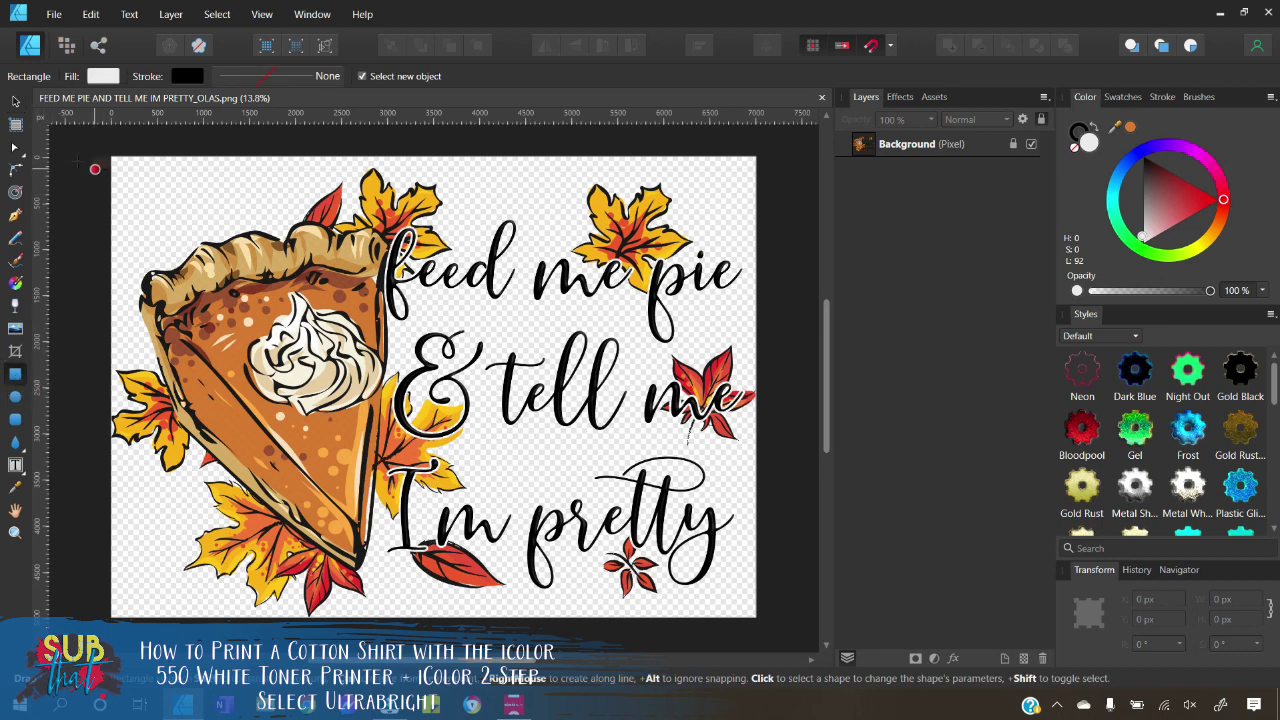
drag(80, 124, 769, 612)
scroll(440, 371, up, 1)
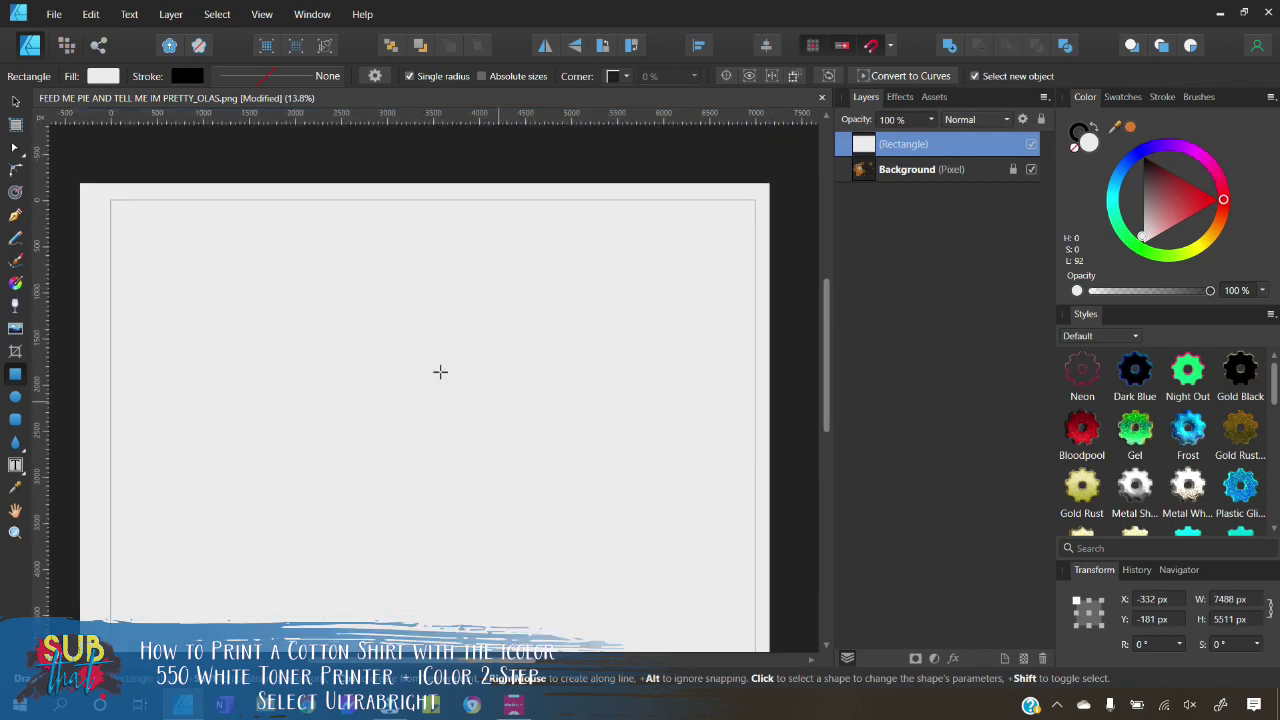
scroll(609, 440, down, 1)
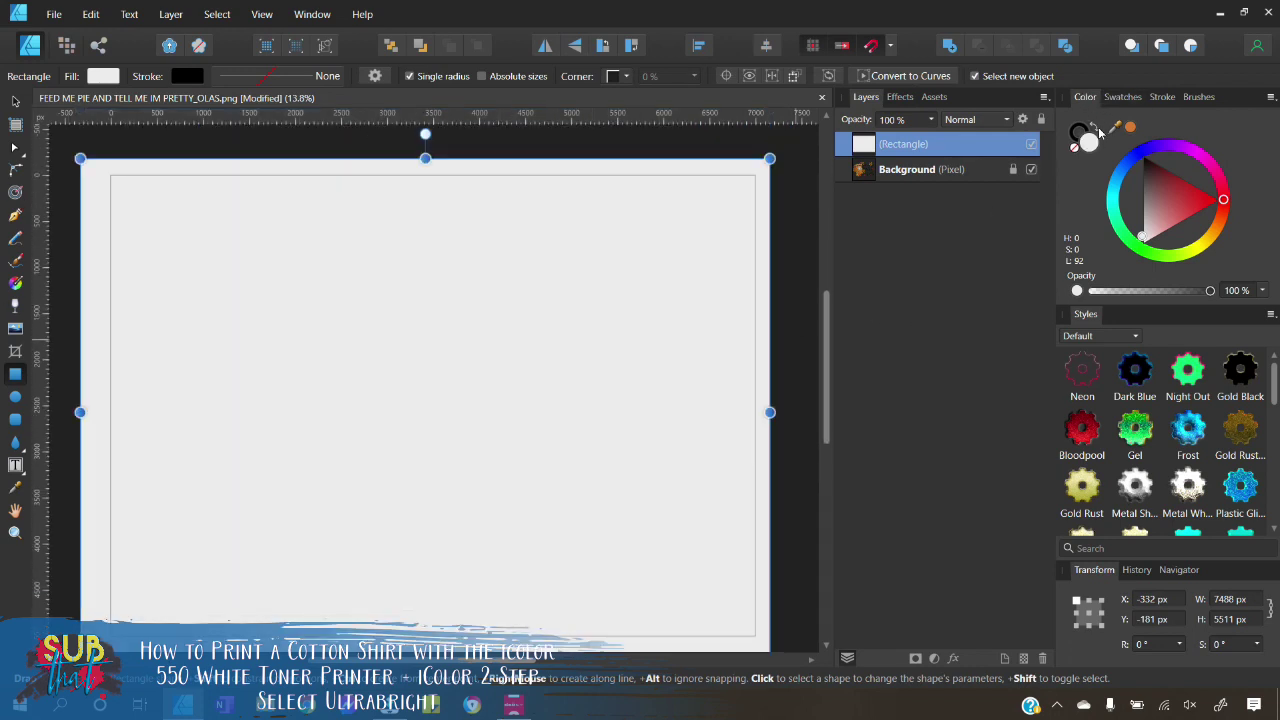
click(1144, 163)
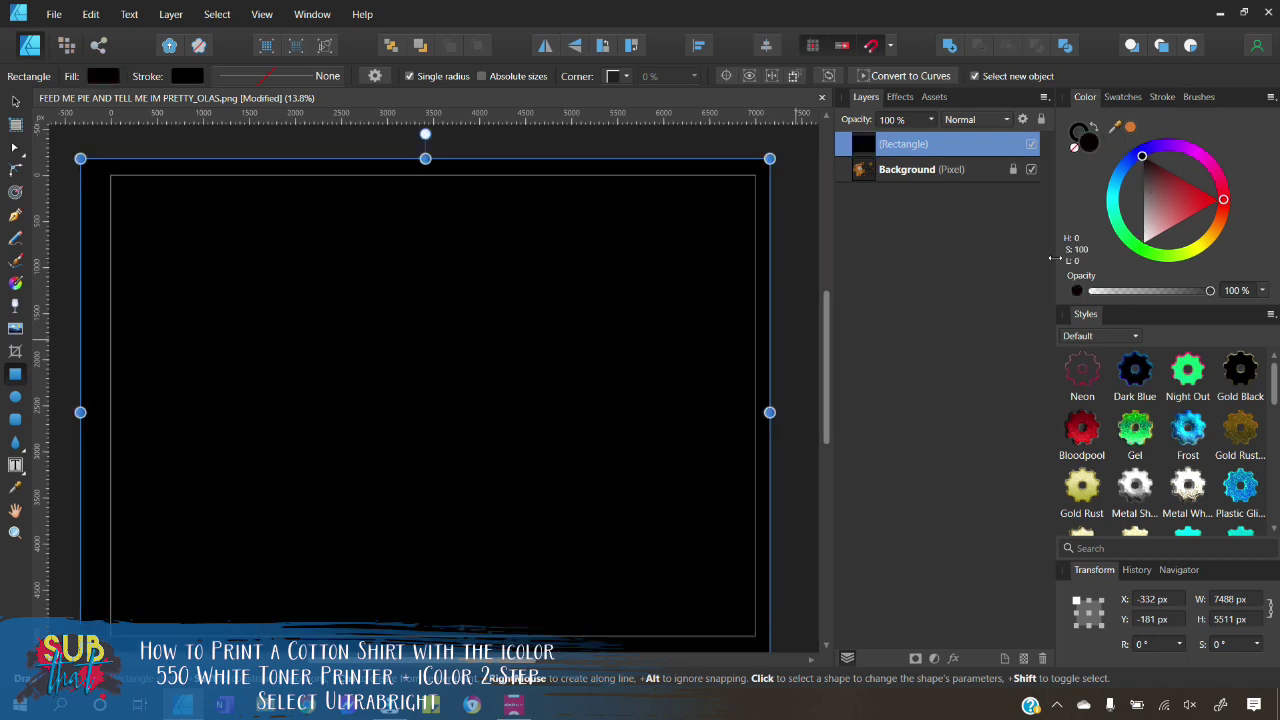
Move the black rectangle beneath the Background layer and hide it
drag(866, 148, 848, 197)
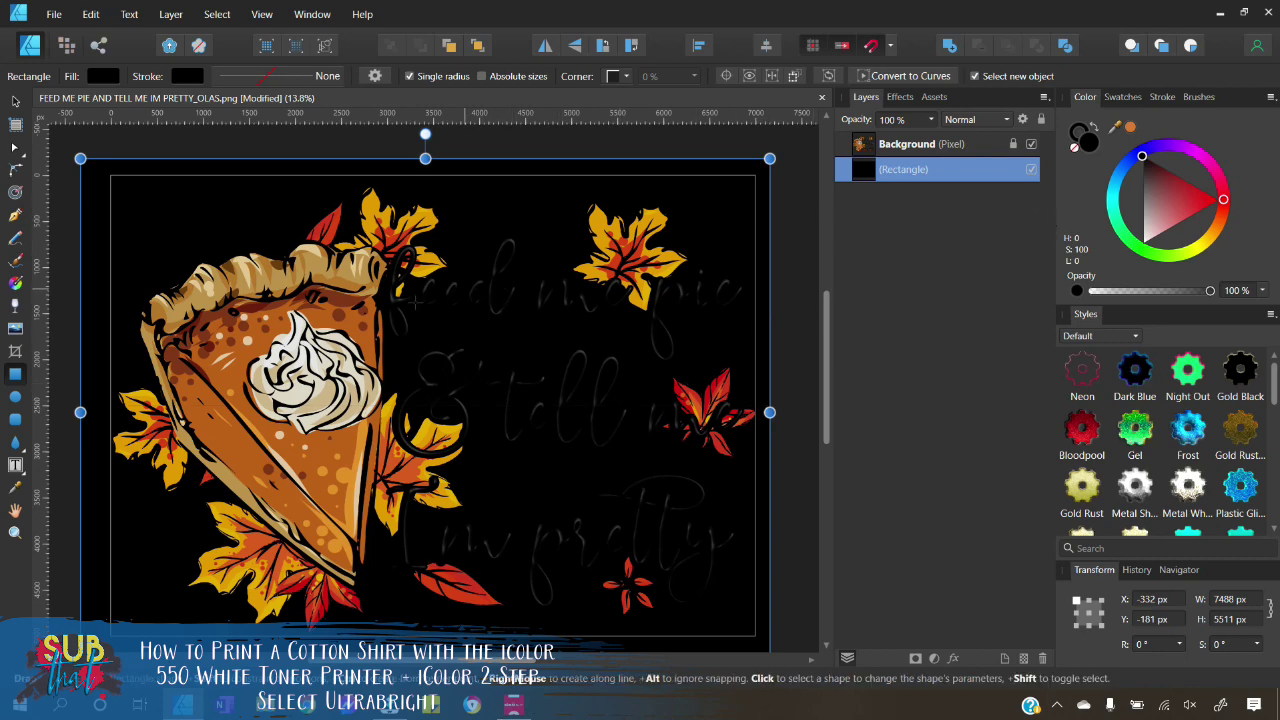
click(1031, 172)
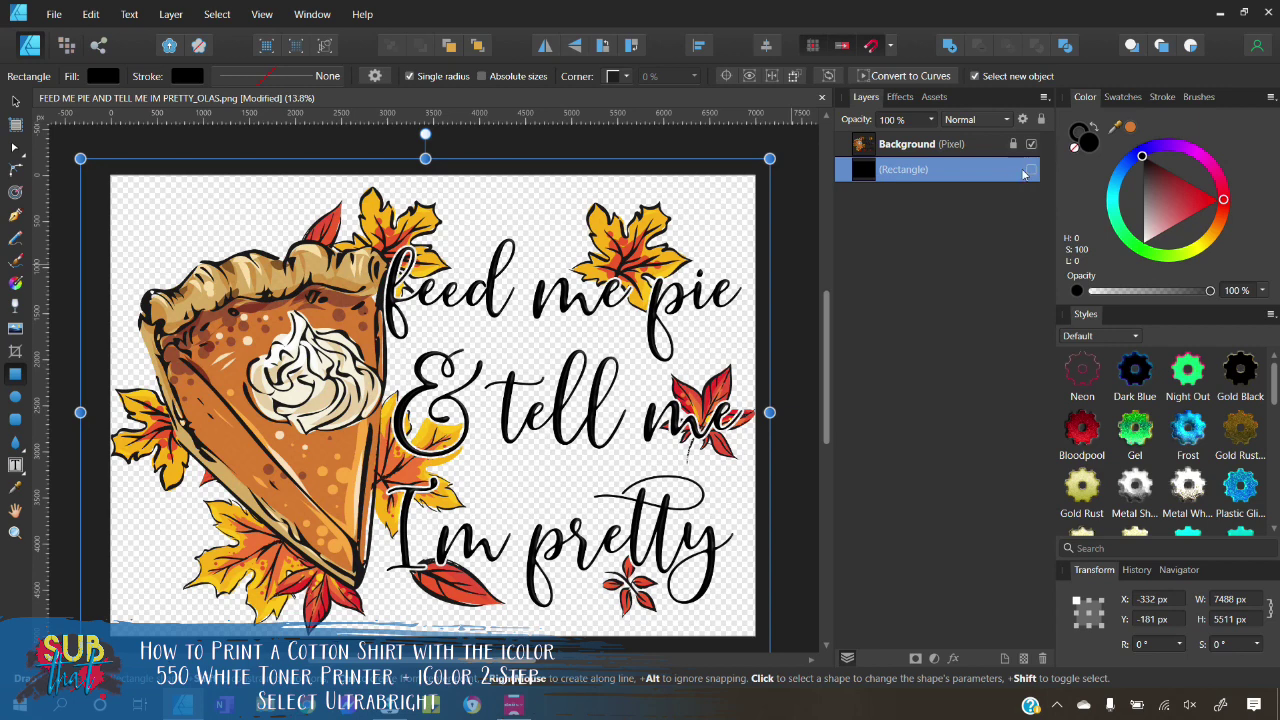
Unlock the Background layer that holds the pie artwork
click(940, 150)
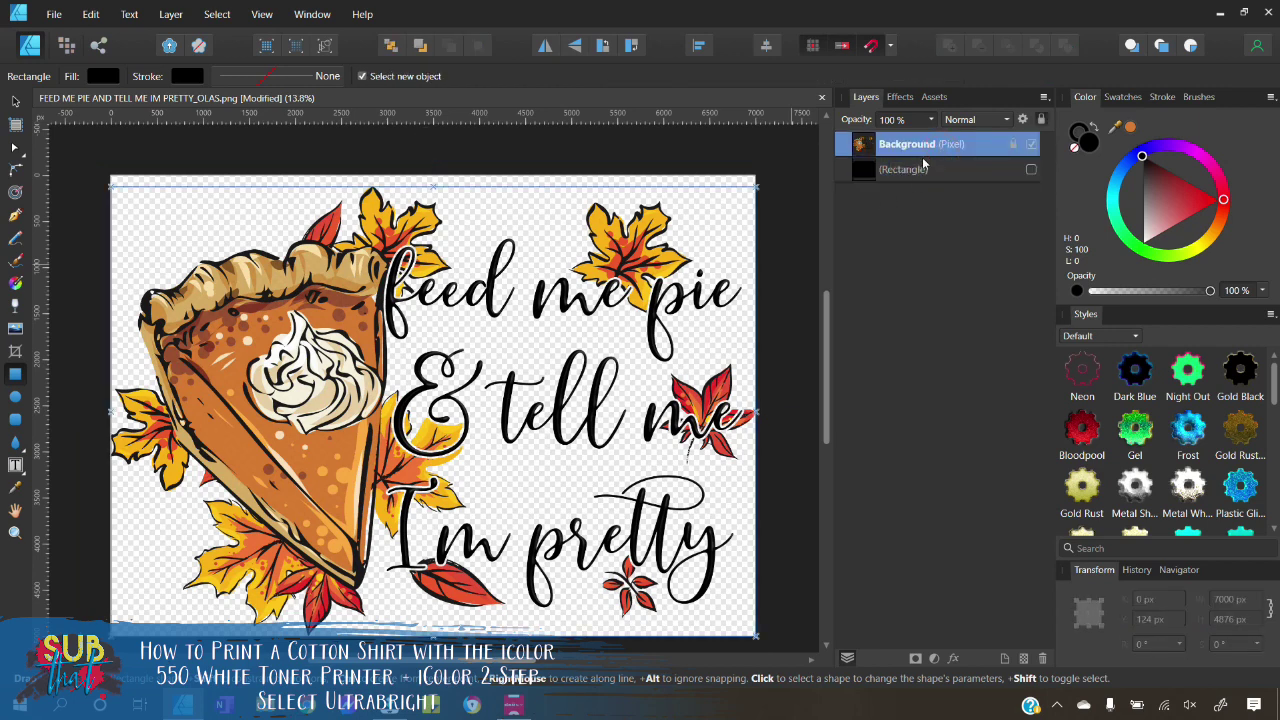
click(1018, 152)
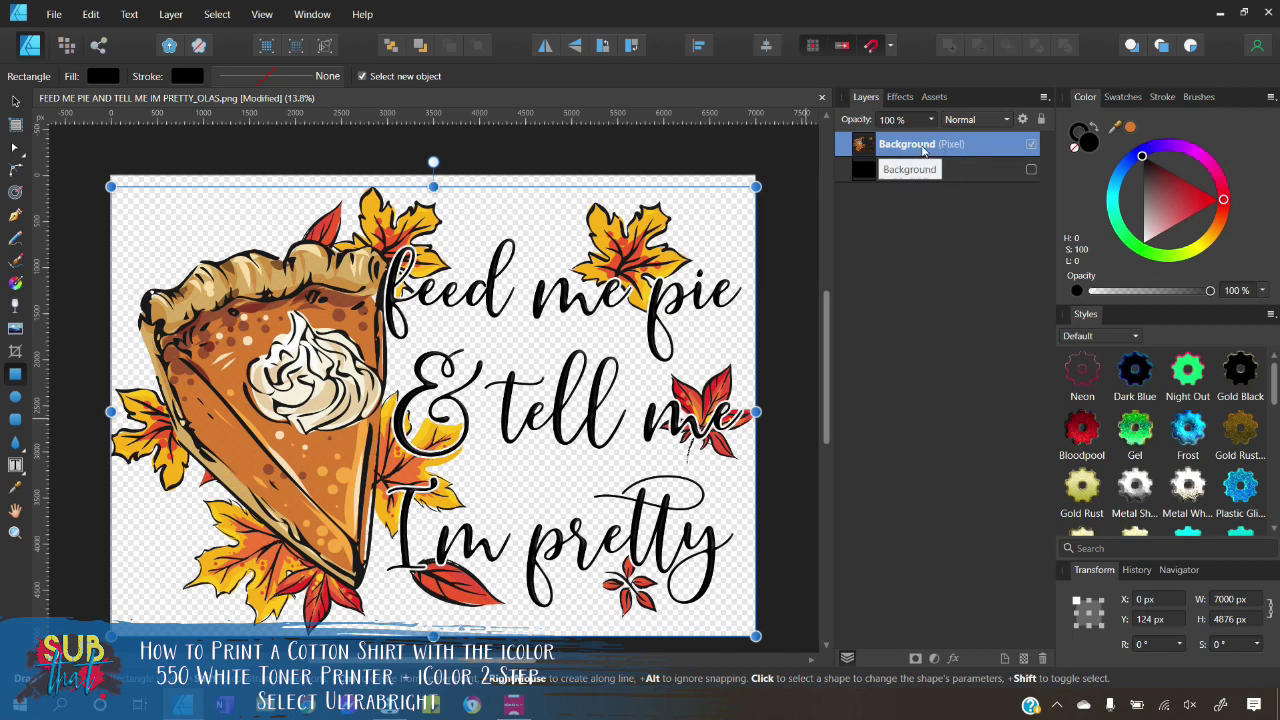
right_click(925, 149)
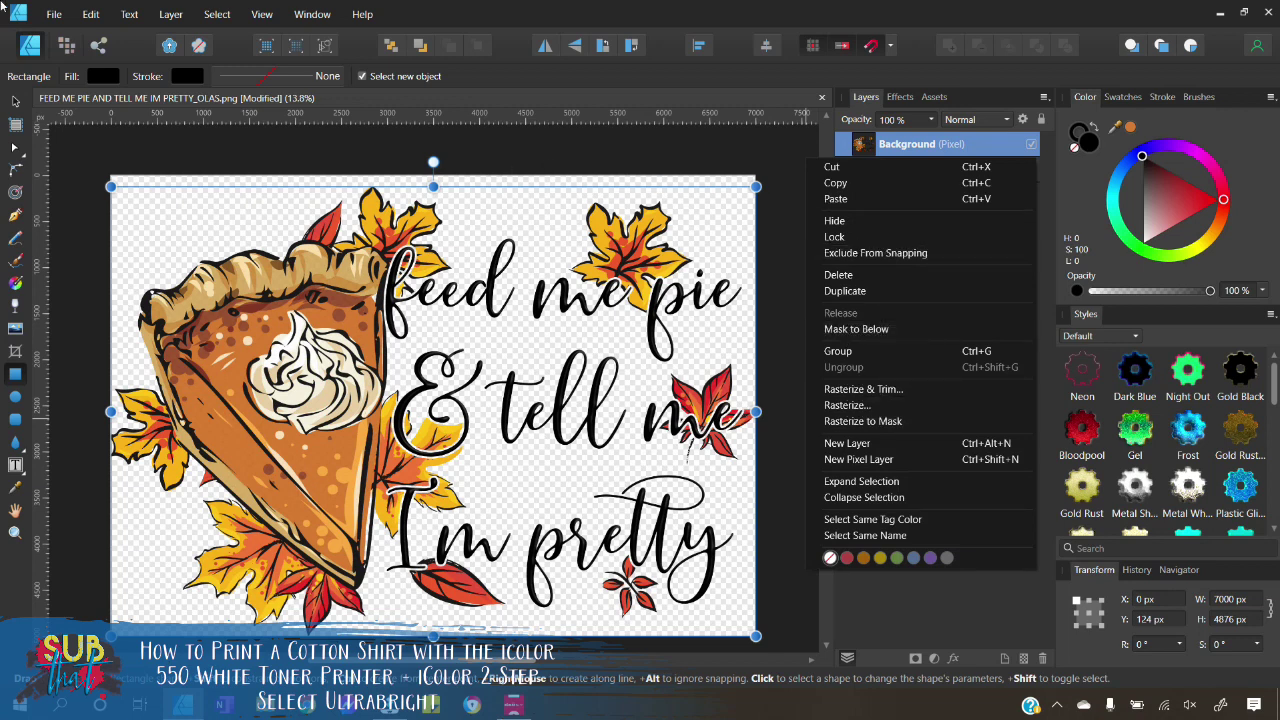
click(490, 6)
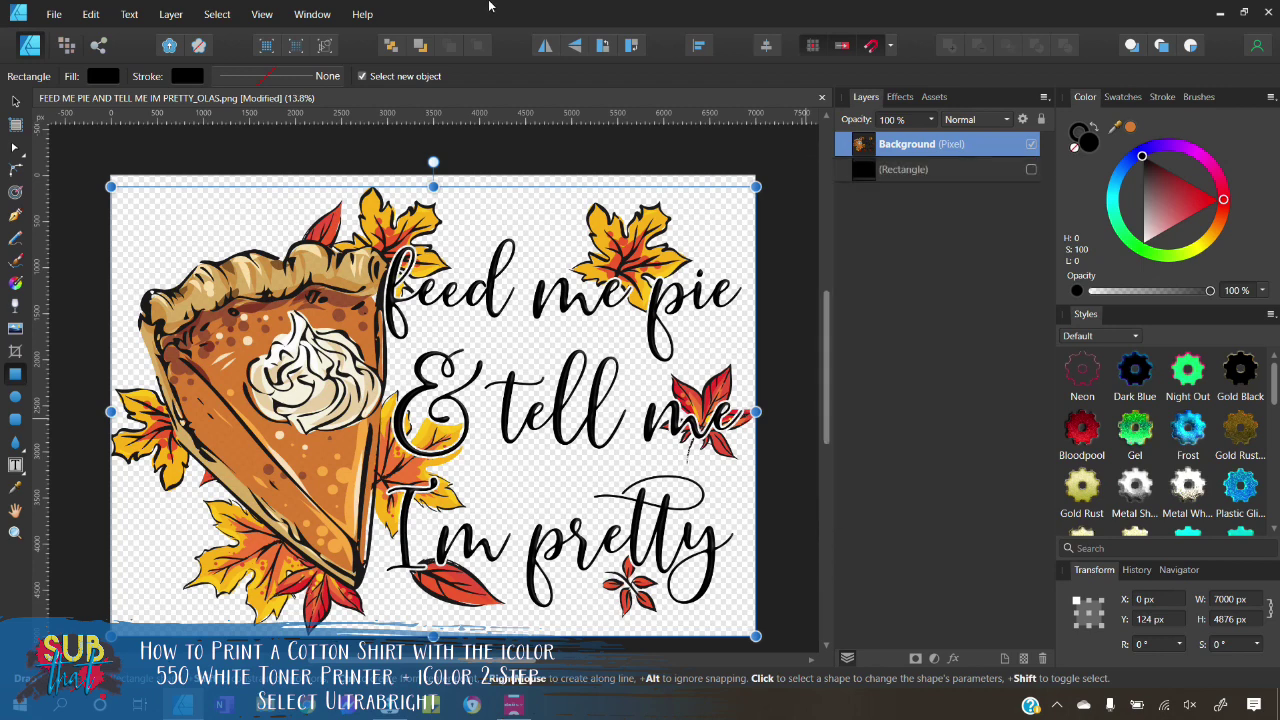
click(150, 165)
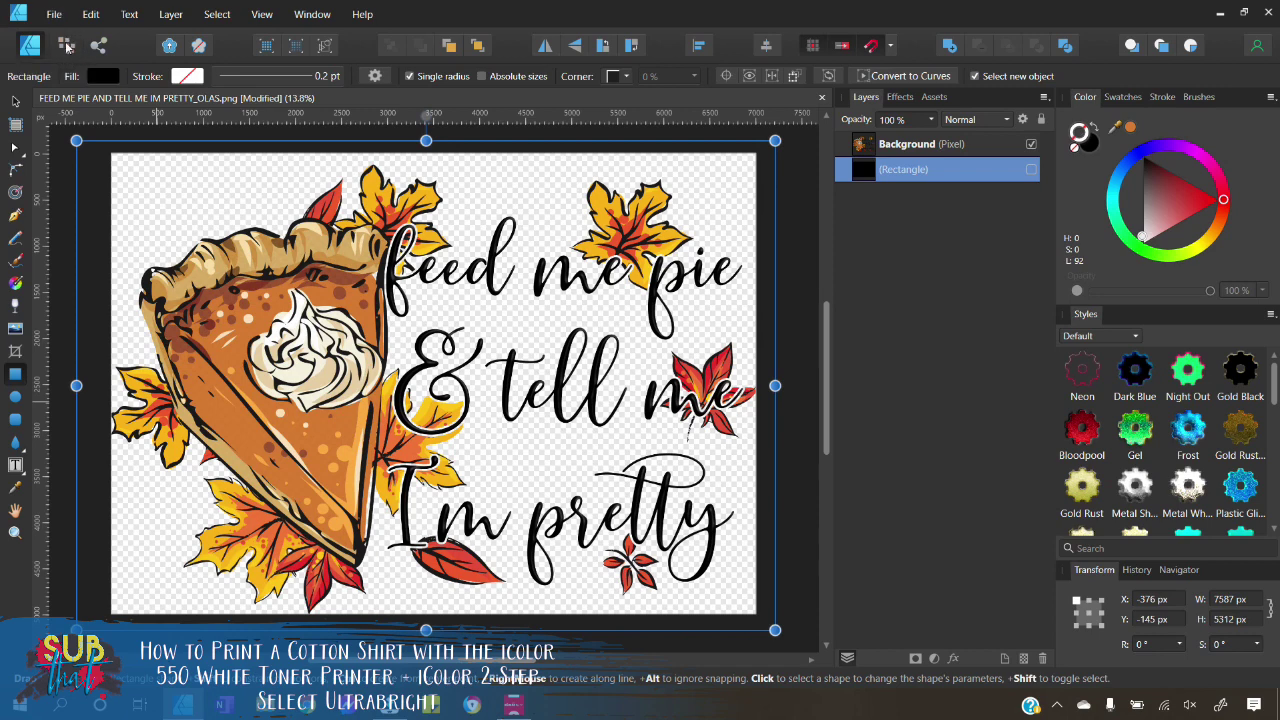
In the Pixel Persona, select the Background layer's black areas by sampled color with 15% tolerance and the RGB Cube model
click(66, 46)
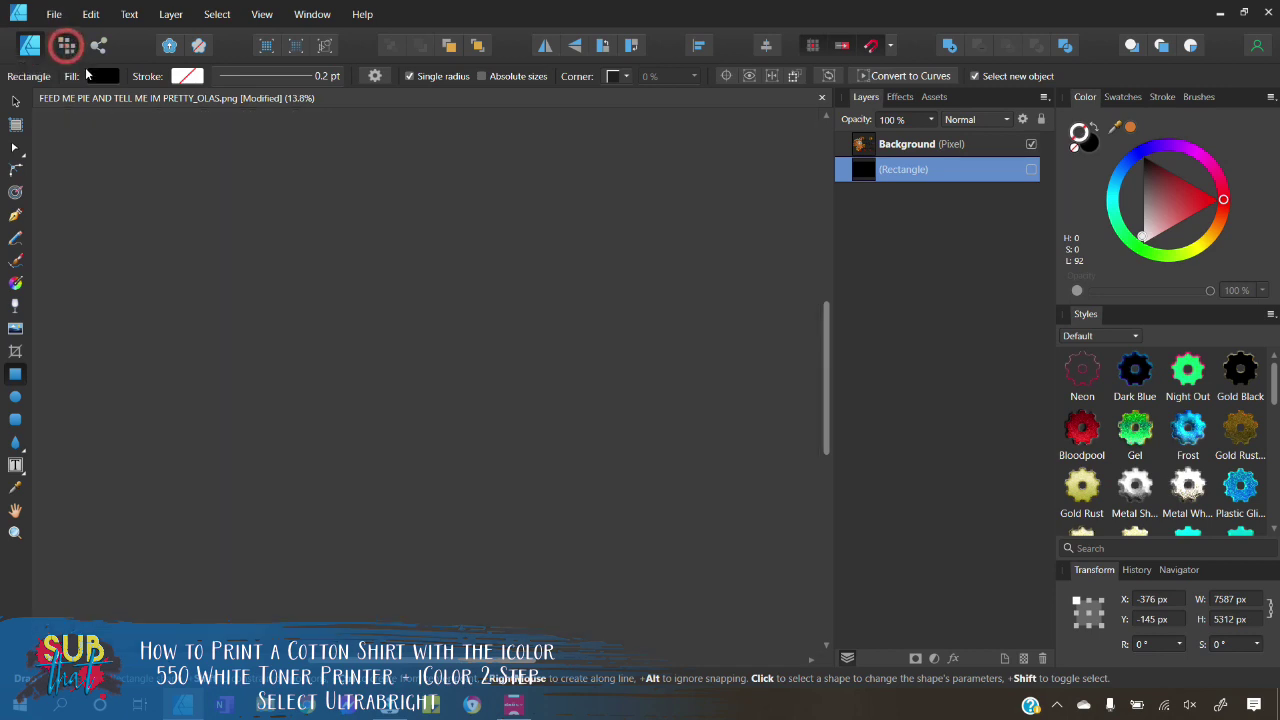
click(934, 146)
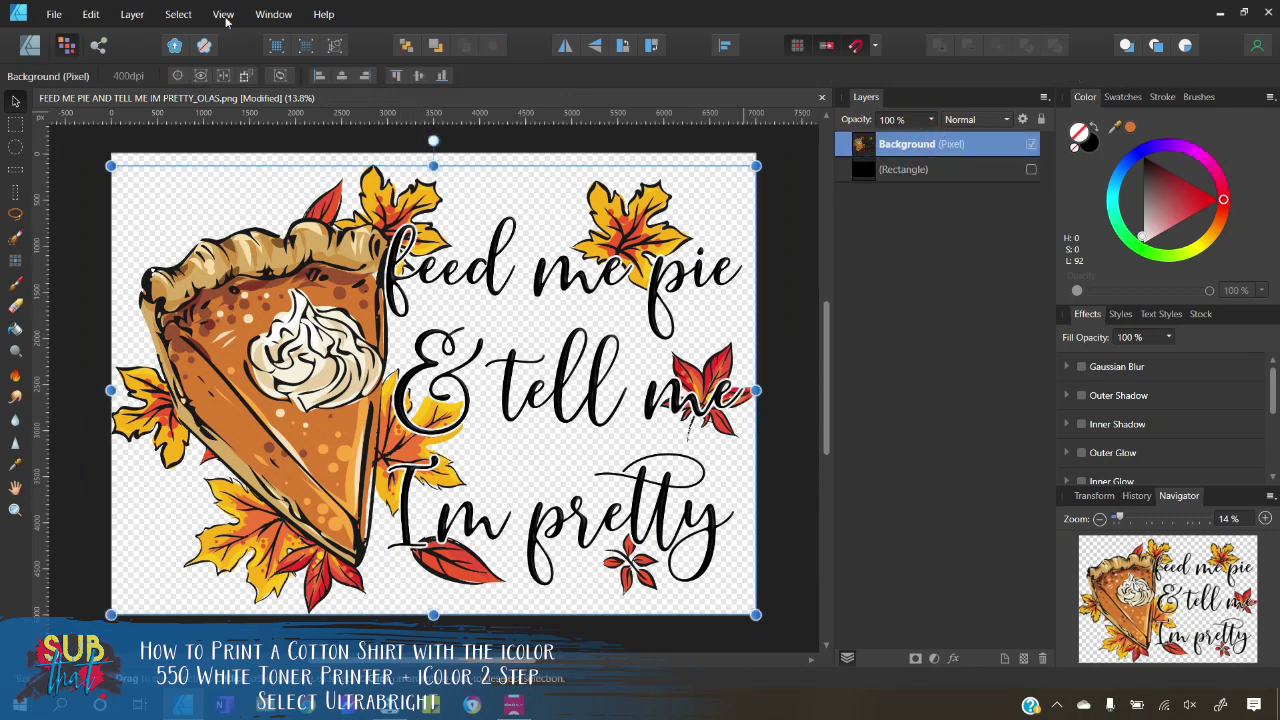
click(178, 14)
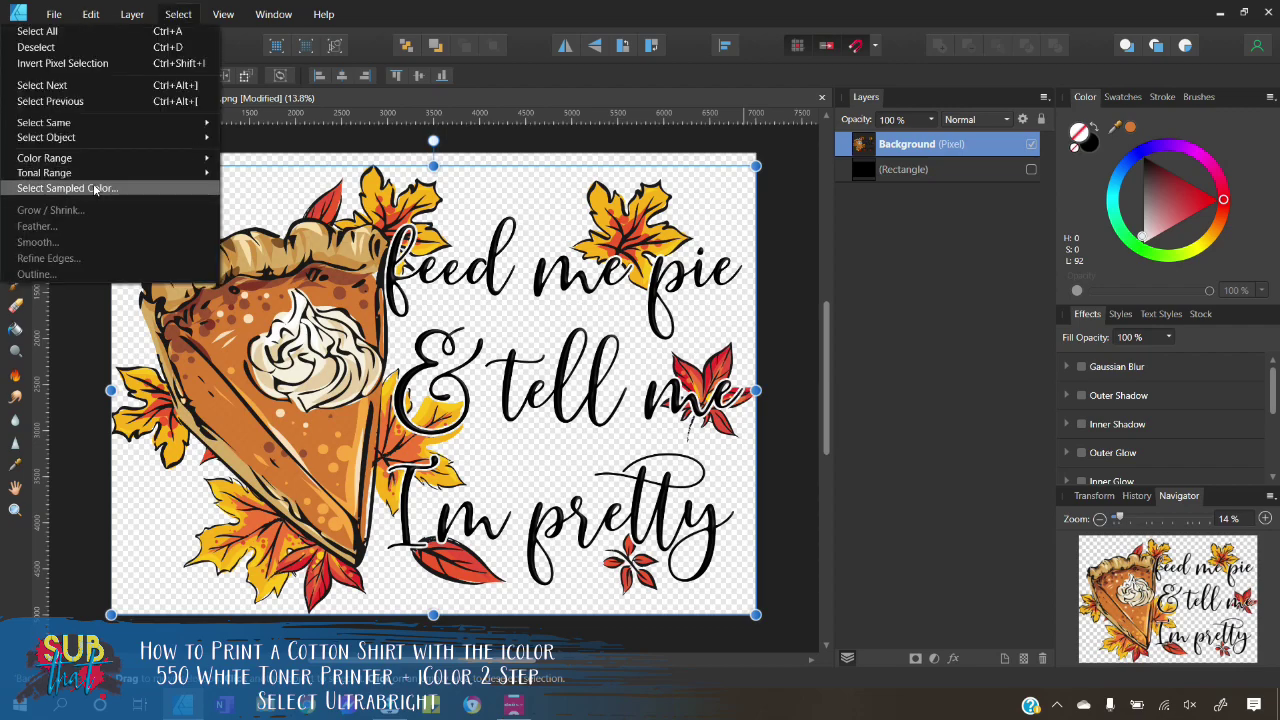
click(60, 189)
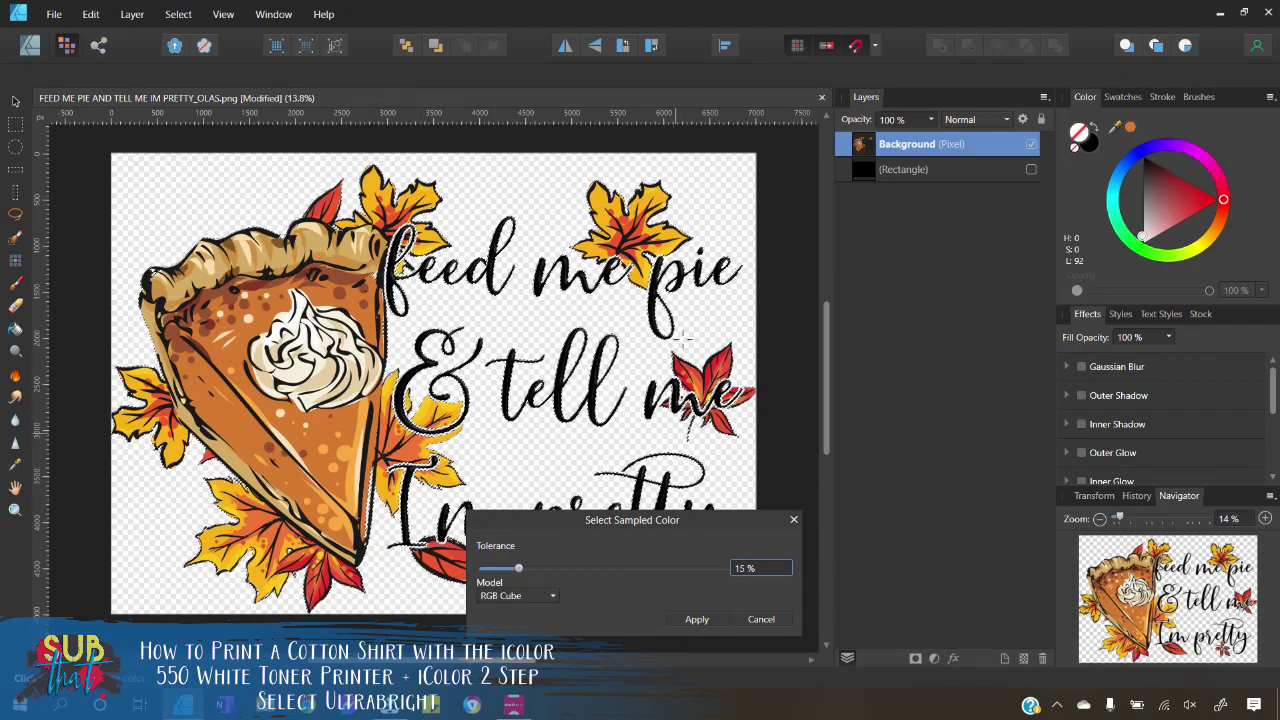
click(697, 619)
key(v)
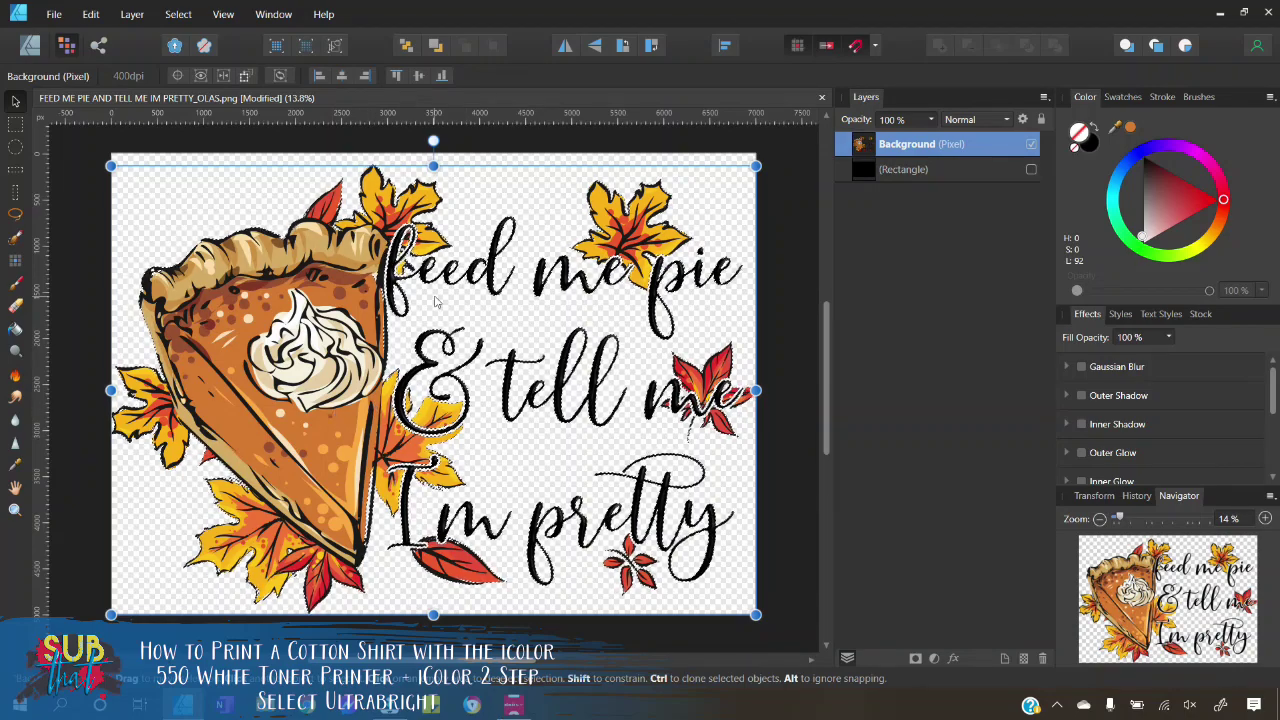
Flood-fill the selected word "feed" with light grey at lightness 86
click(1266, 518)
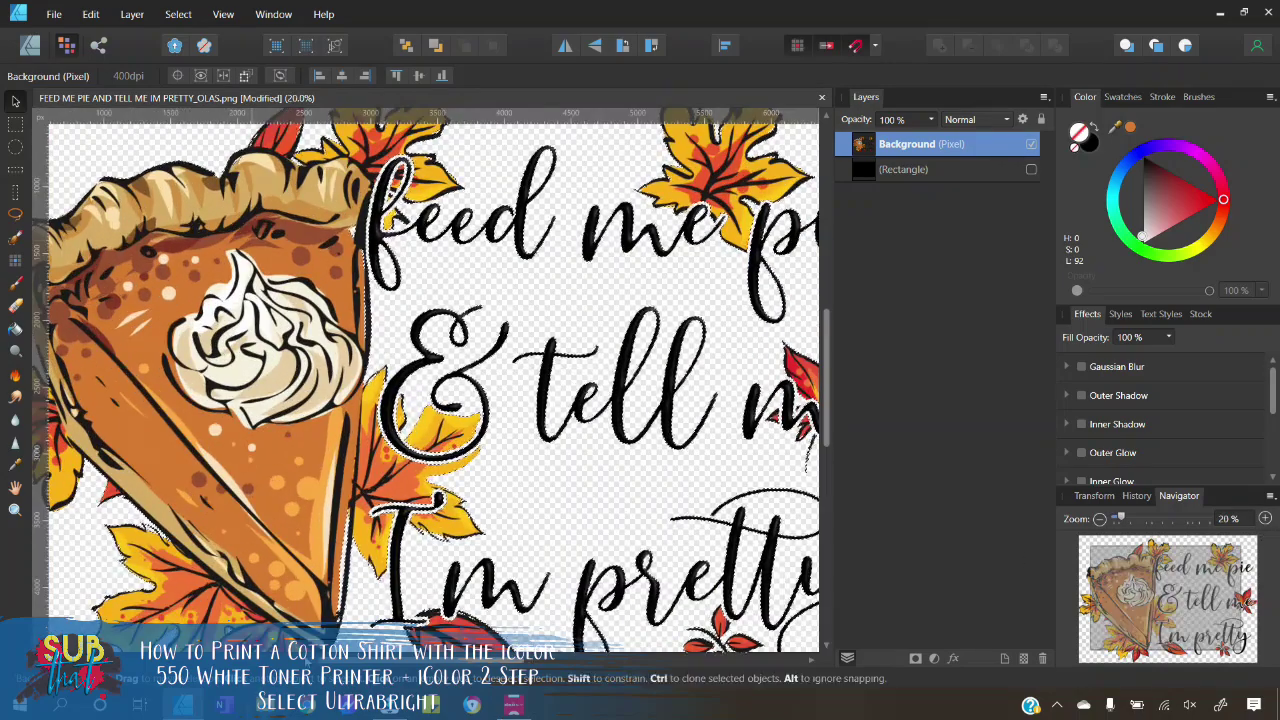
scroll(537, 552, right, 2)
scroll(537, 552, up, 1)
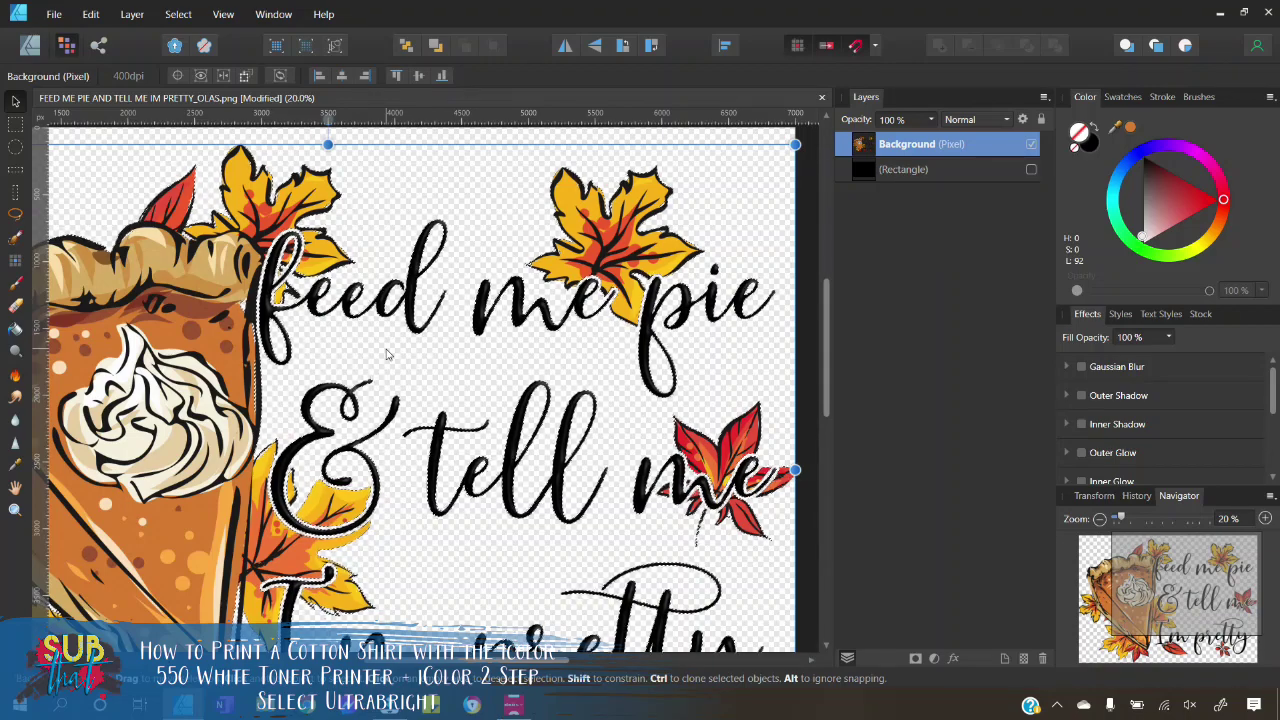
click(1265, 518)
click(1265, 518)
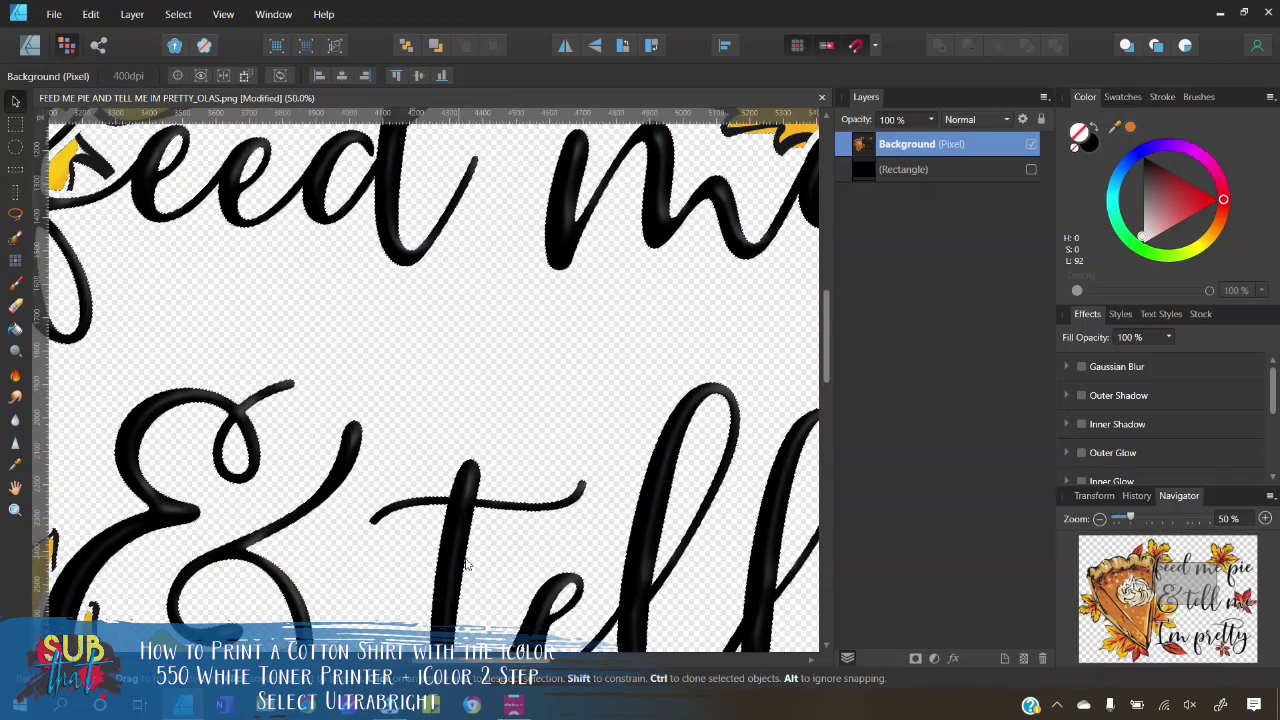
scroll(452, 478, left, 5)
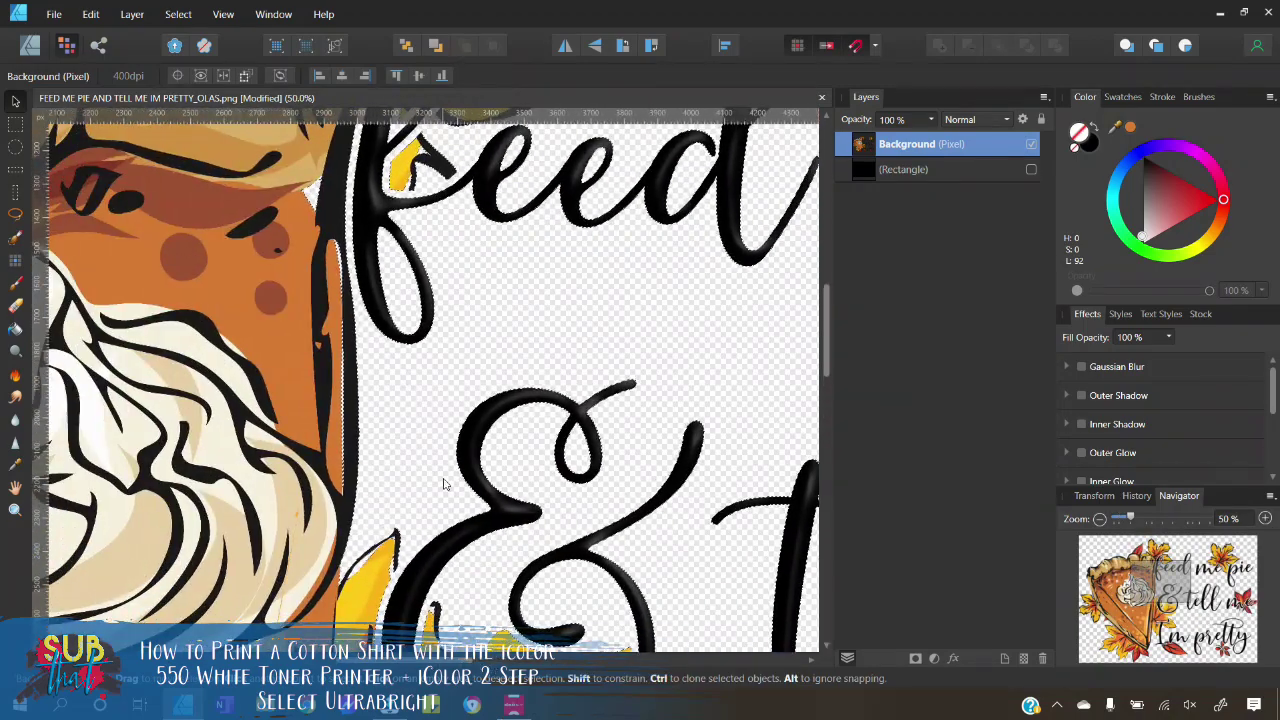
scroll(452, 478, up, 2)
scroll(452, 478, up, 1)
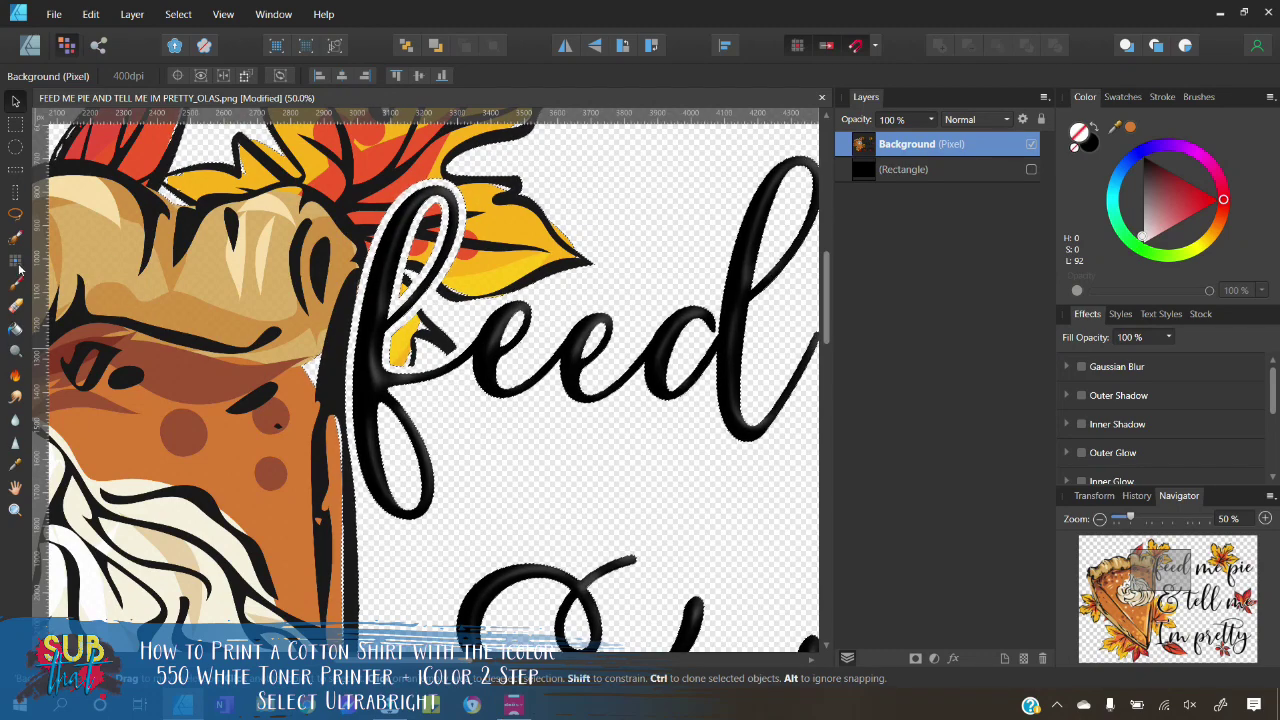
click(19, 332)
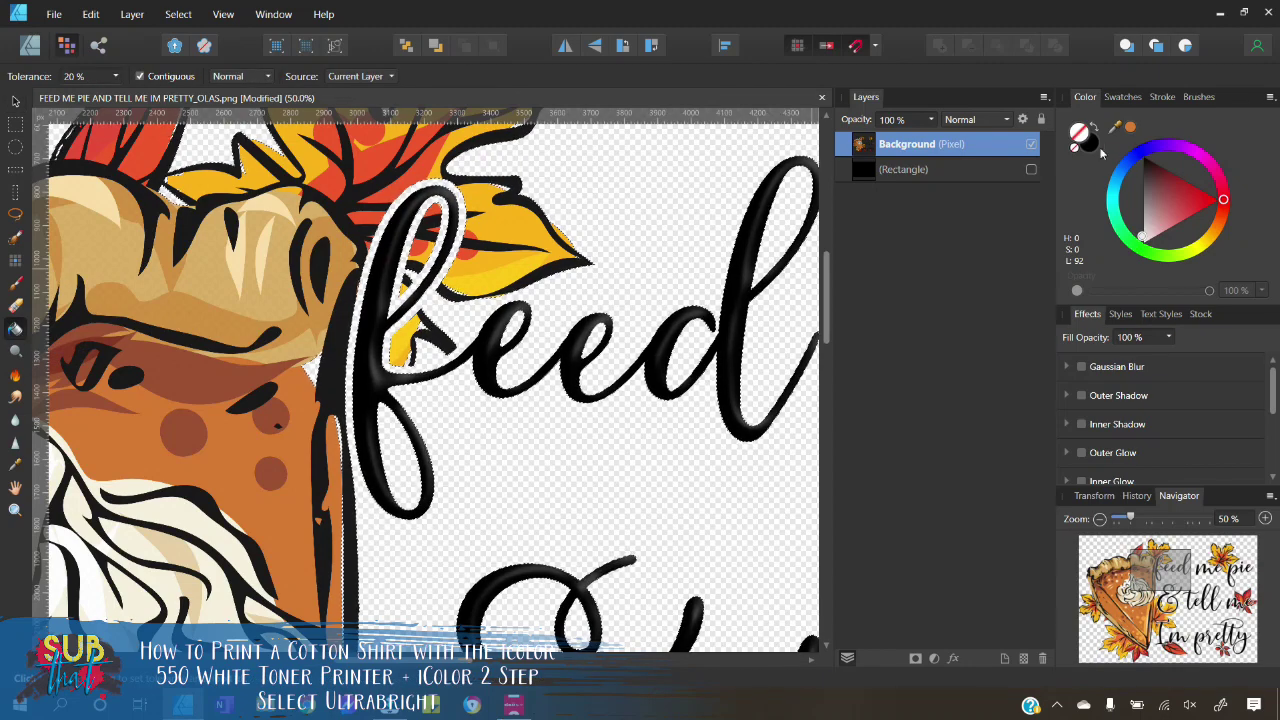
drag(1165, 226, 1133, 237)
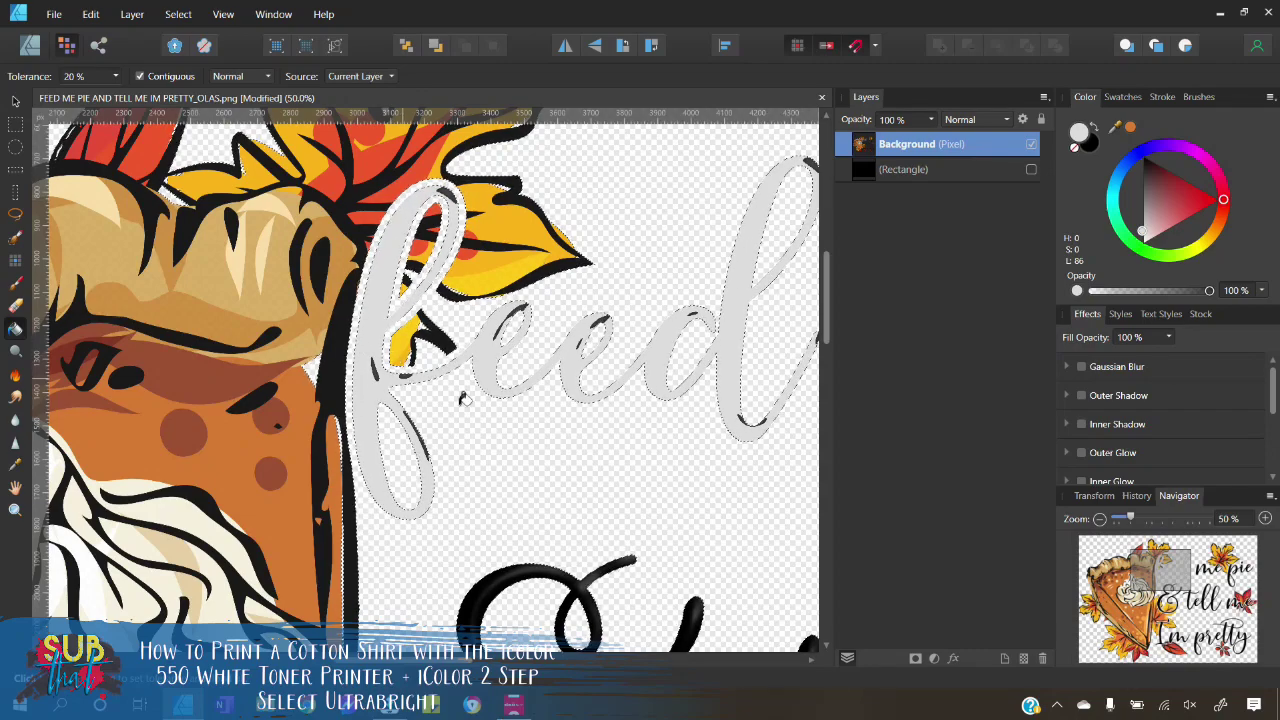
Fill the words "me pie" in the first line, including the dot of the i, with the same light grey
scroll(280, 420, right, 10)
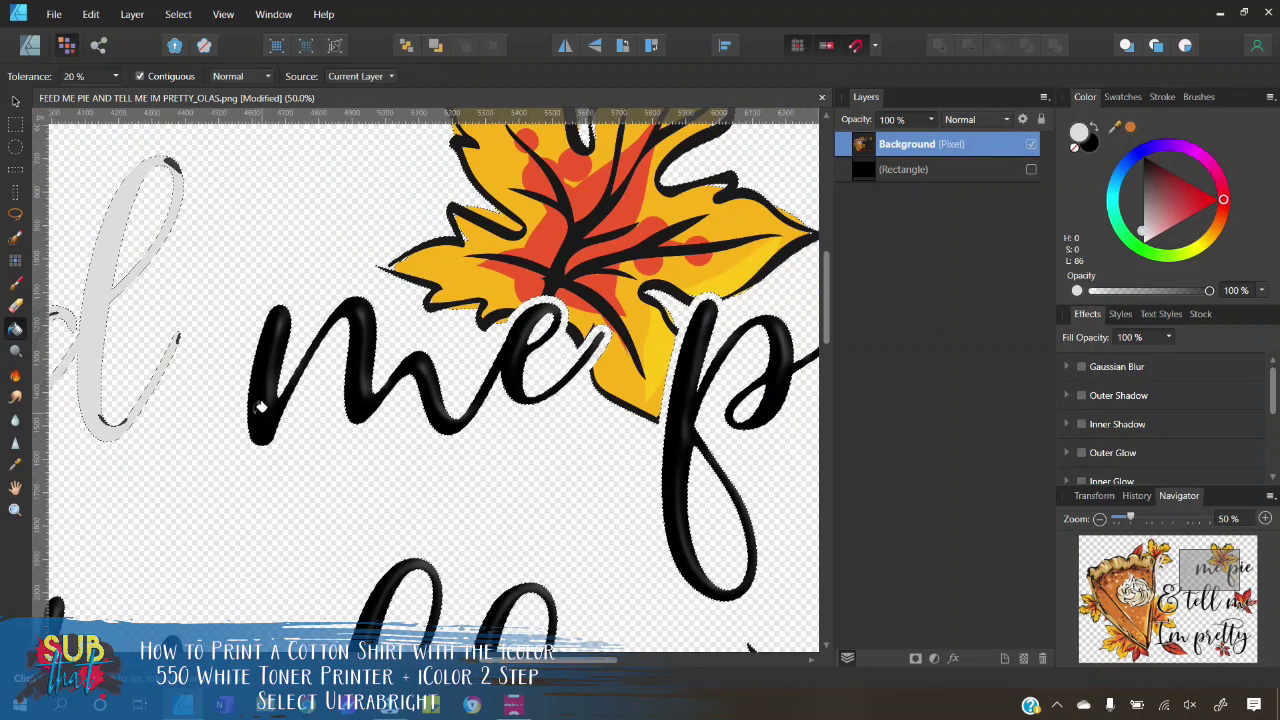
click(247, 408)
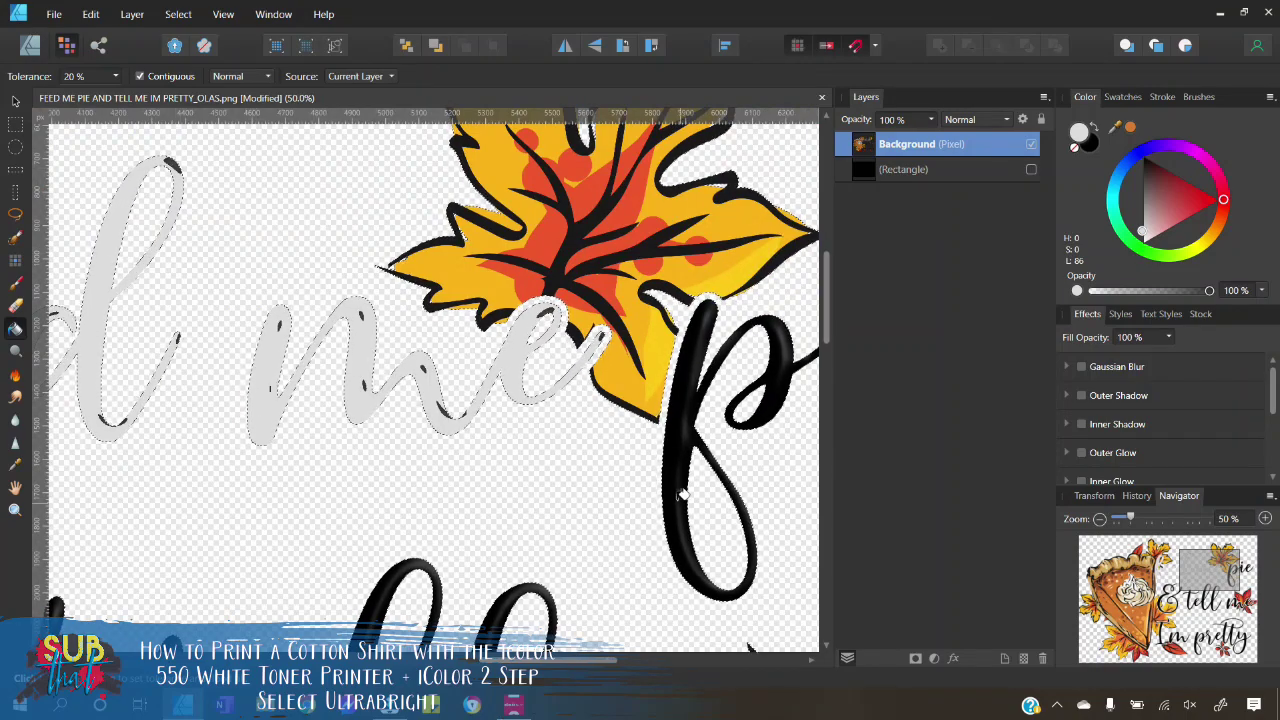
click(672, 470)
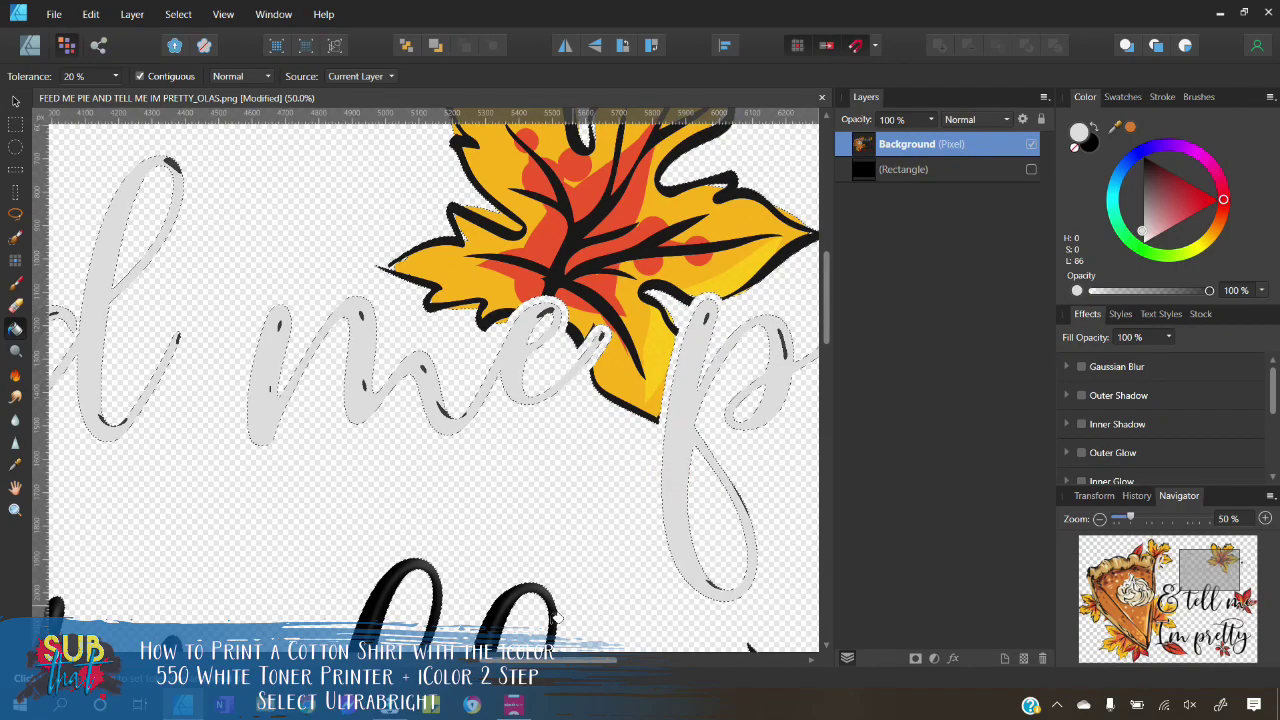
scroll(620, 500, right, 5)
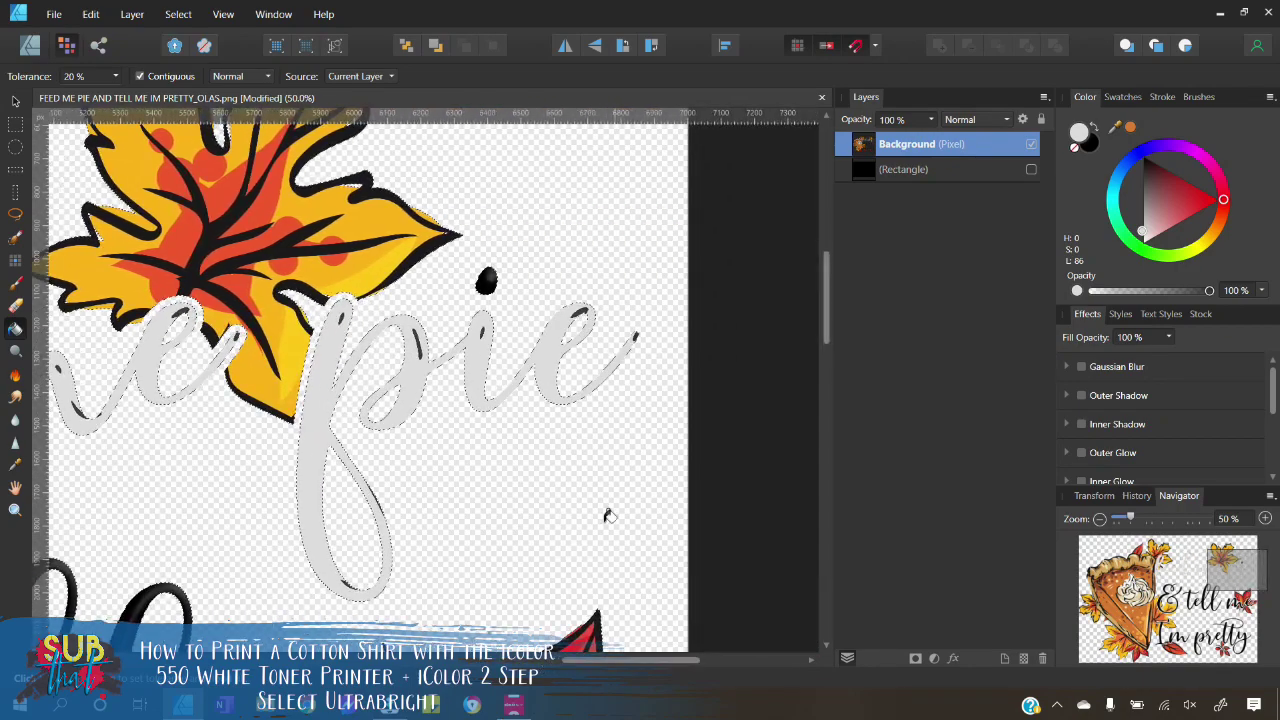
click(486, 279)
Fill the second line of lettering, "& tell me", with the light grey
scroll(589, 414, down, 5)
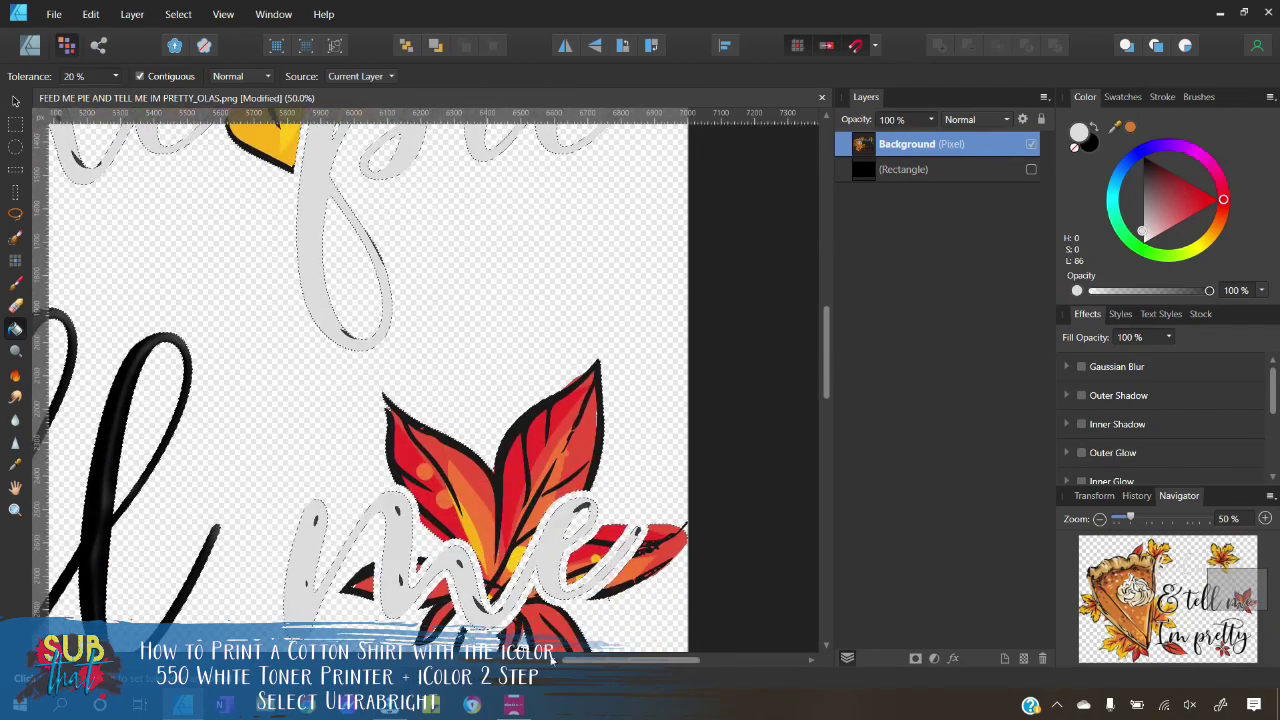
scroll(305, 612, left, 8)
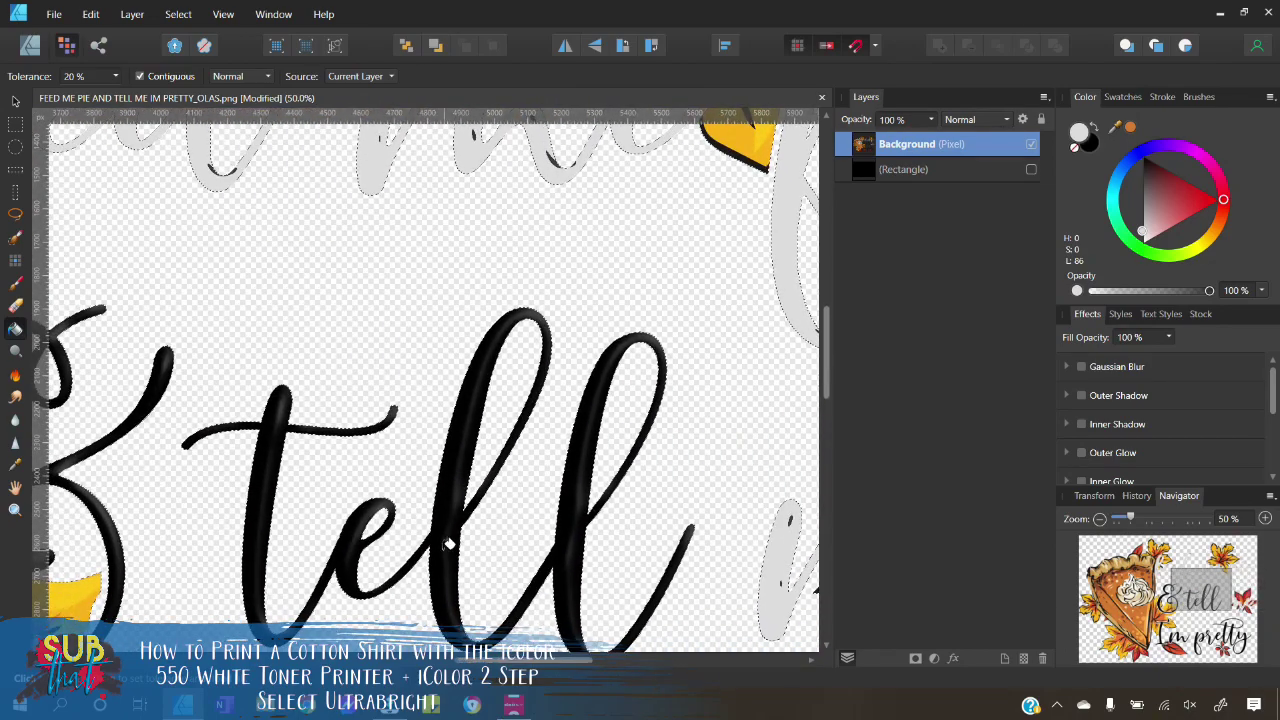
click(452, 552)
scroll(452, 552, left, 5)
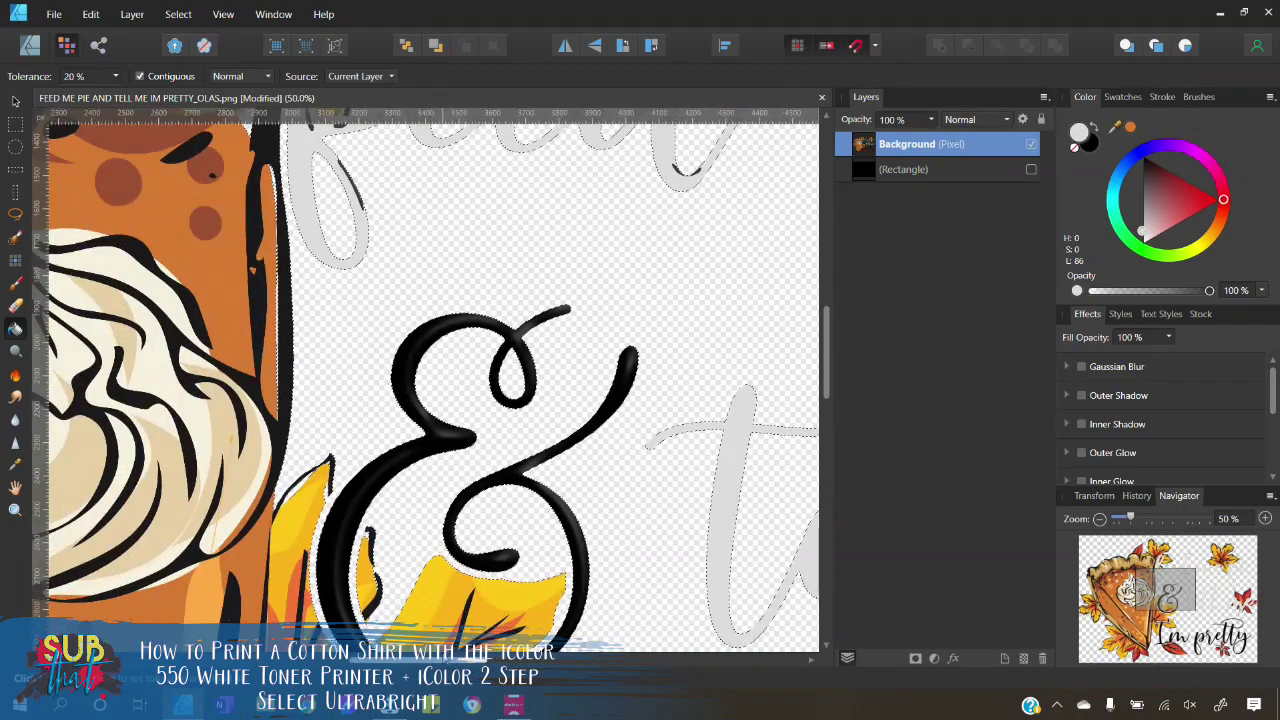
click(357, 480)
Flood-fill the third line of lettering, "I'm pretty", with the same light grey
scroll(633, 471, down, 3)
scroll(633, 471, down, 5)
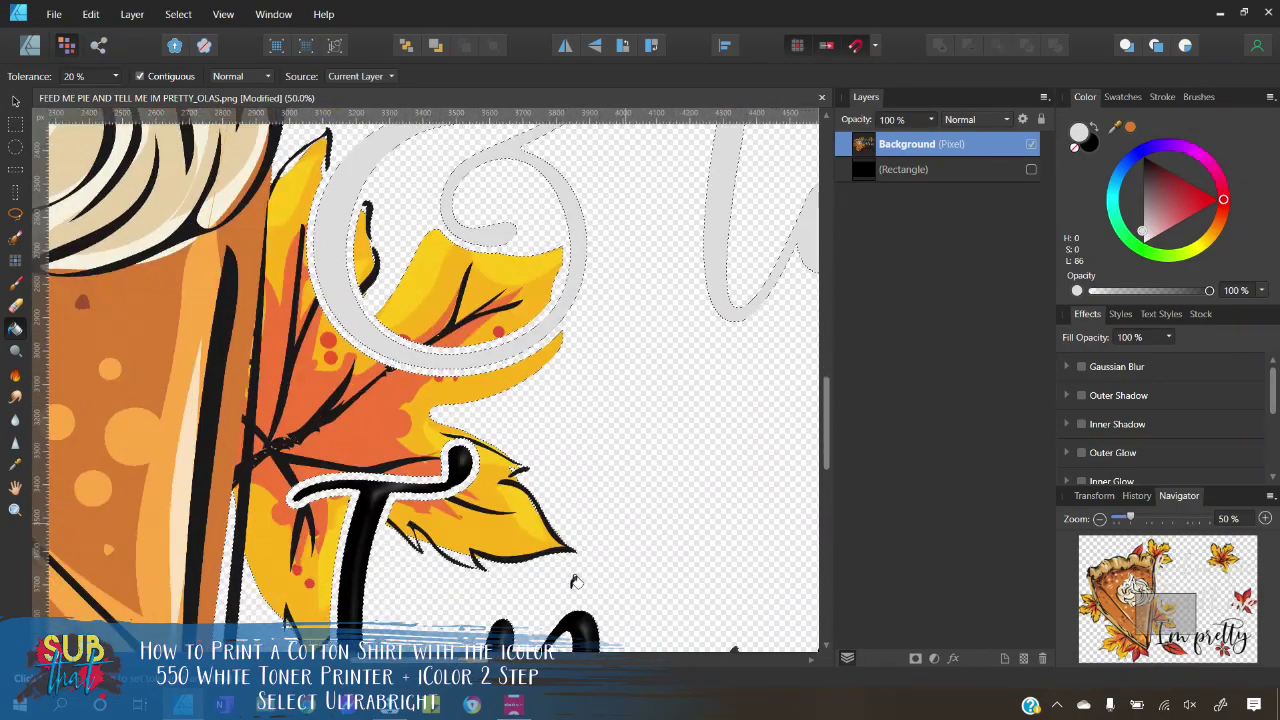
scroll(353, 456, down, 4)
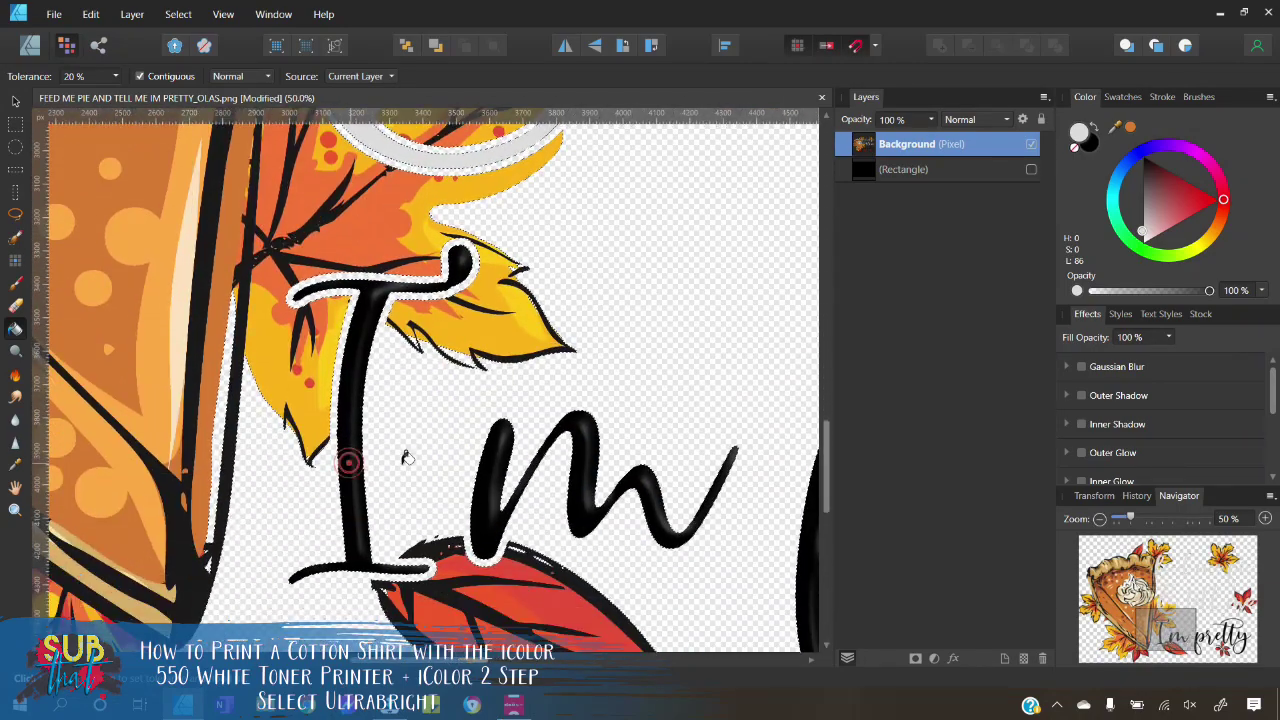
click(345, 457)
click(486, 480)
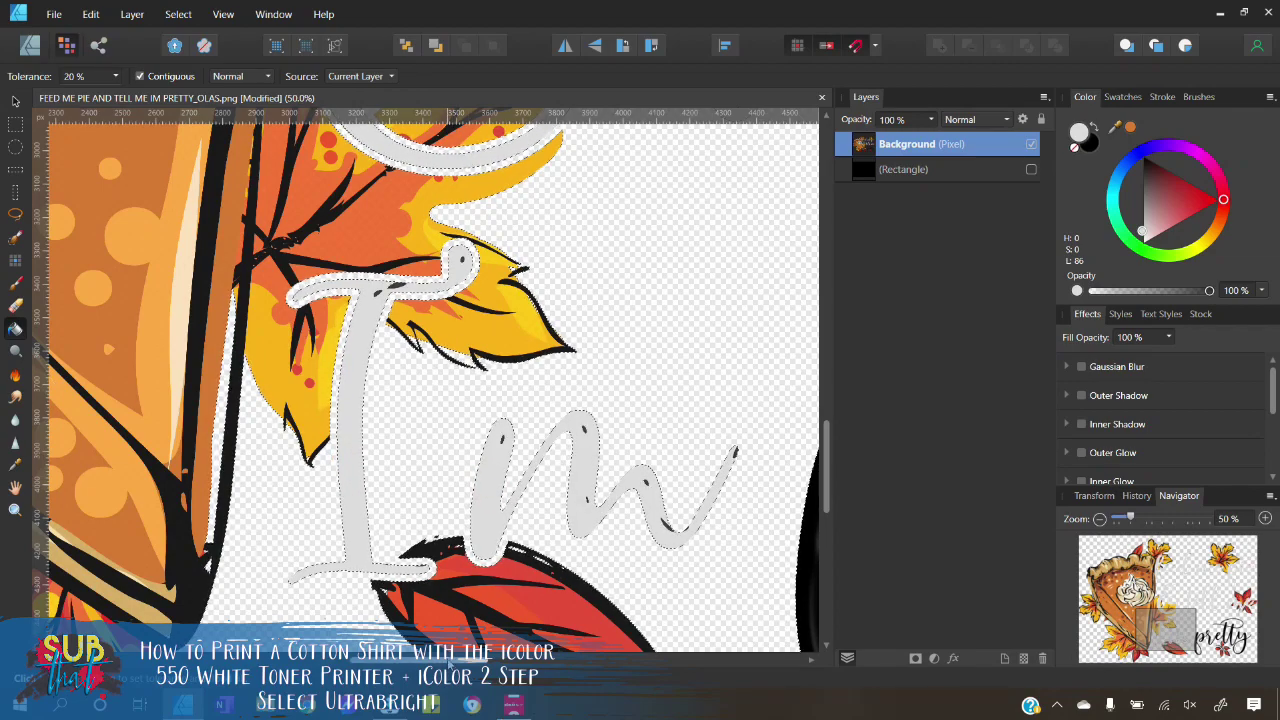
scroll(353, 520, right, 10)
click(353, 520)
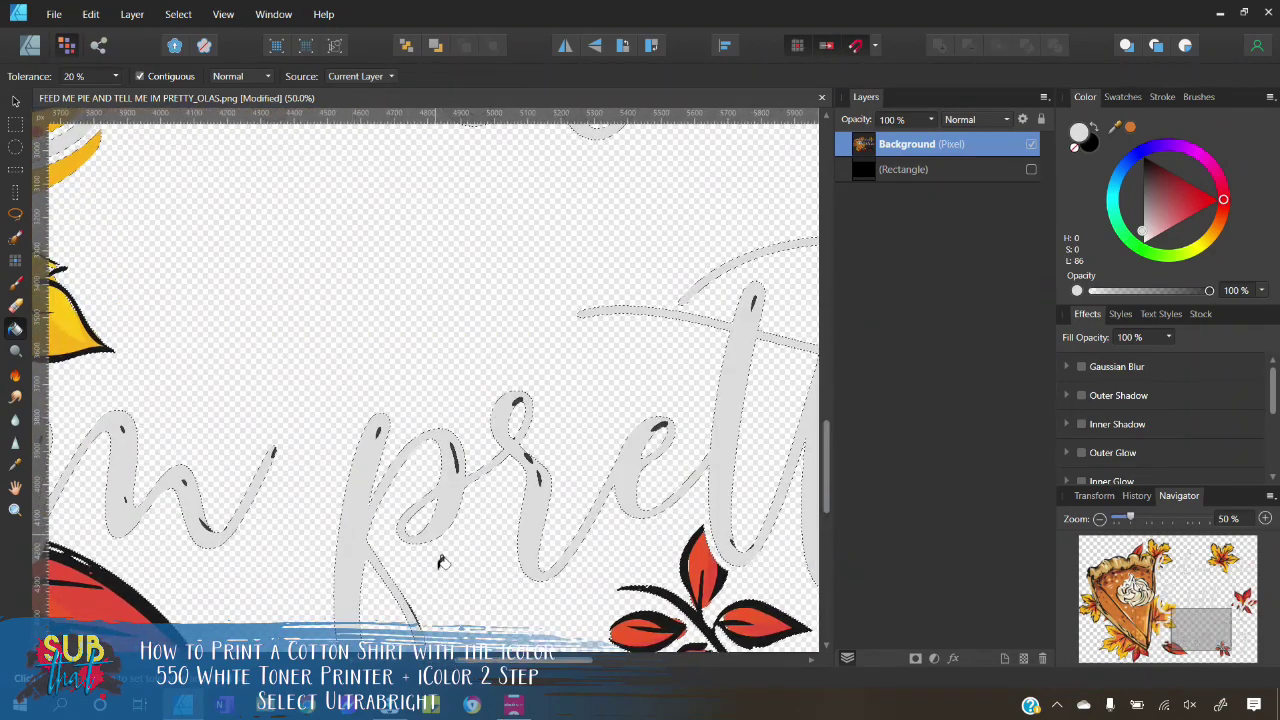
drag(512, 662, 622, 662)
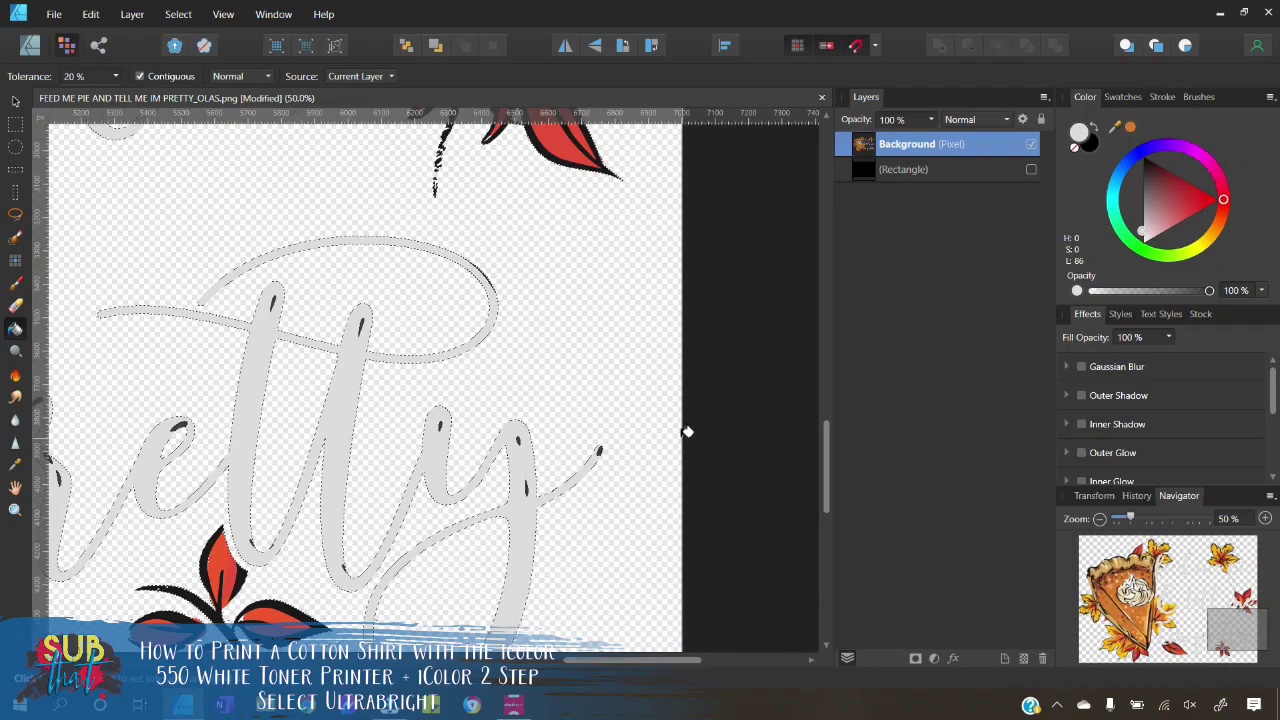
Clear the pixel selection around the lettering and artwork
click(1099, 519)
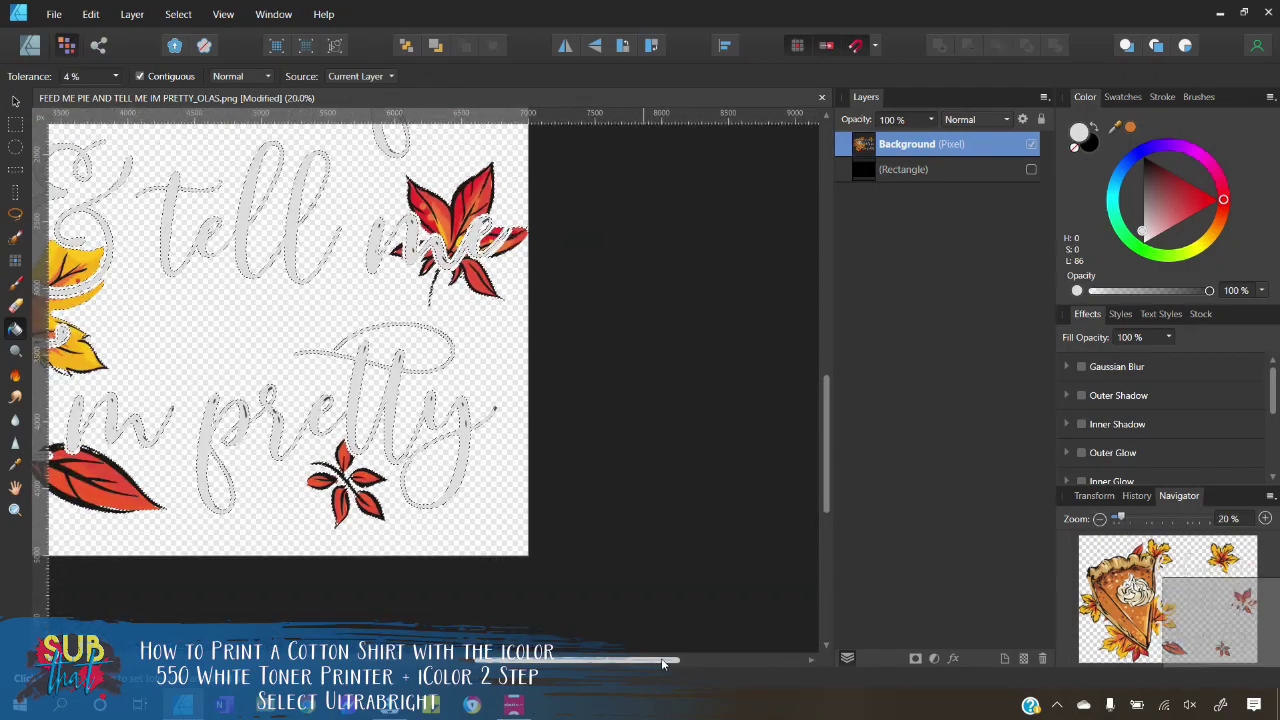
drag(661, 658, 585, 660)
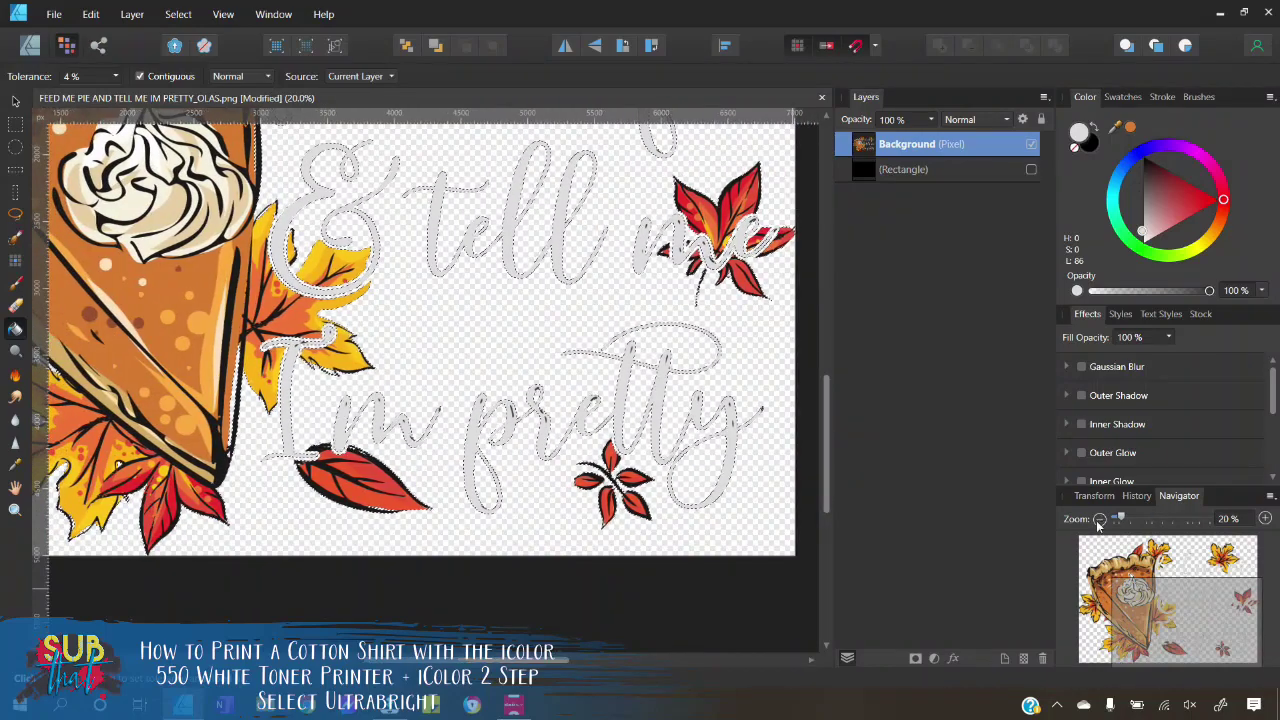
click(1099, 519)
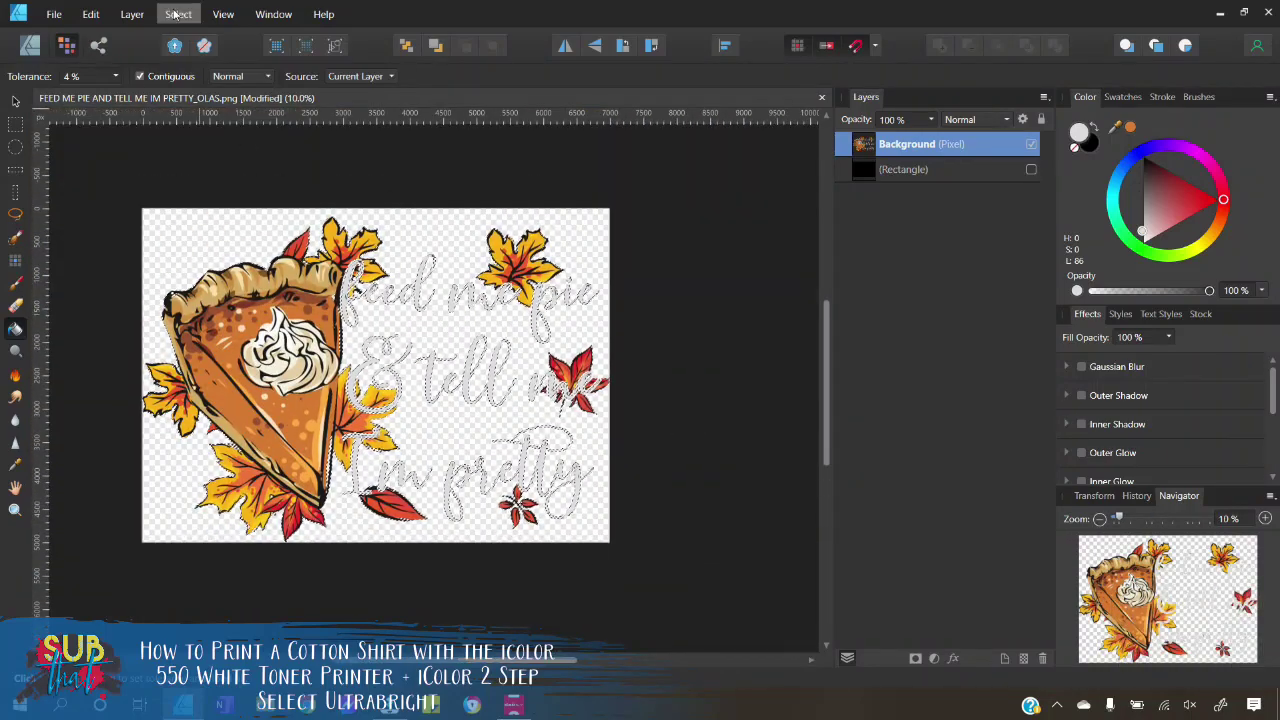
click(132, 14)
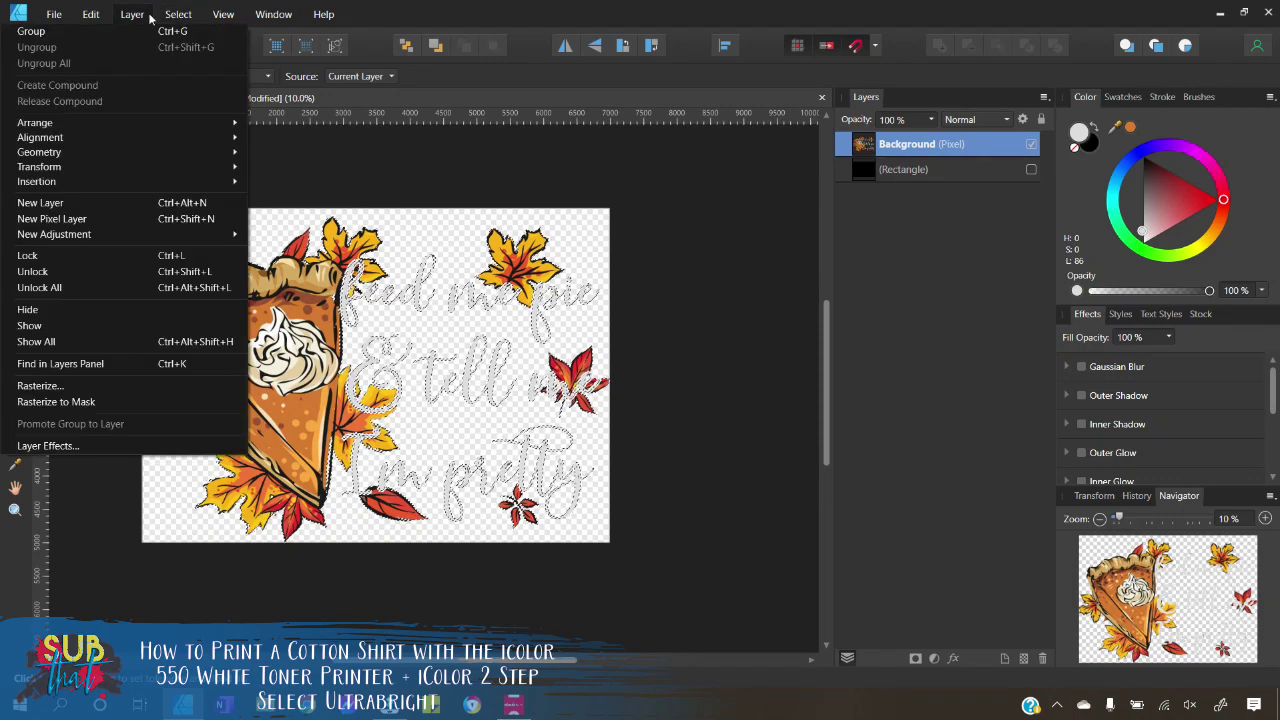
mouse_move(178, 14)
click(152, 50)
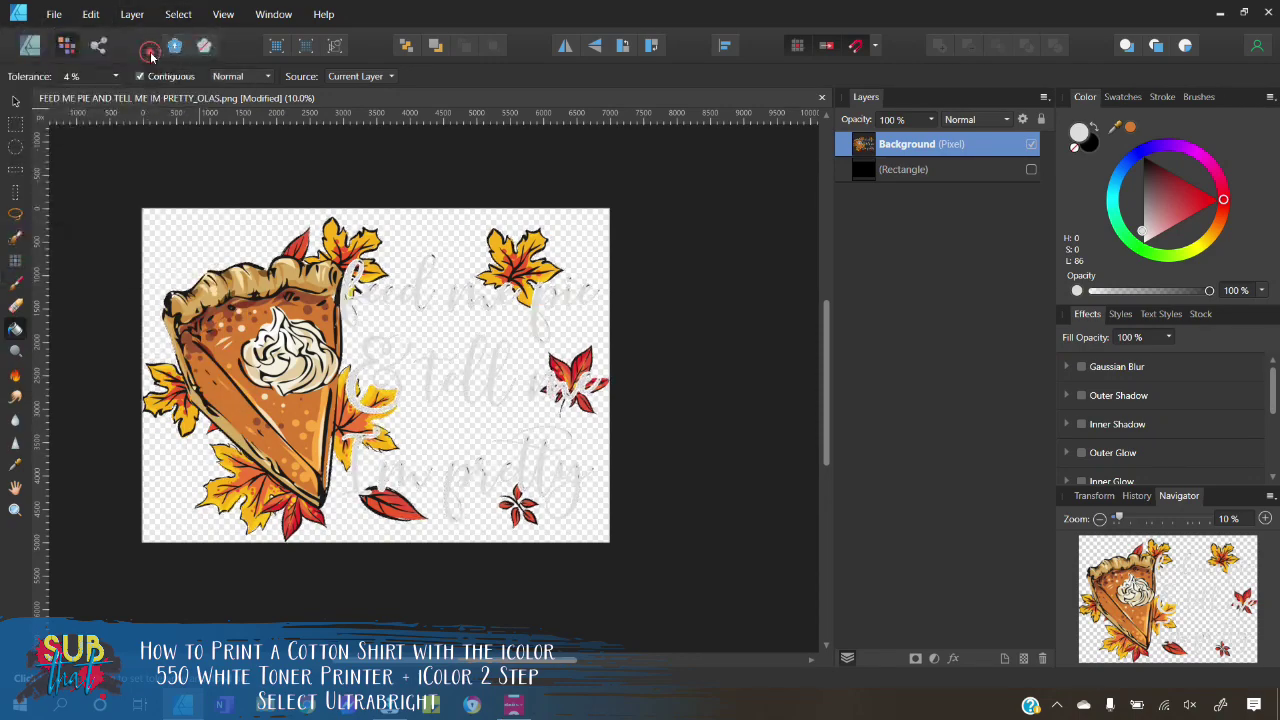
Show the black rectangle layer to preview the whole design on a dark background, and hide it again
click(1266, 518)
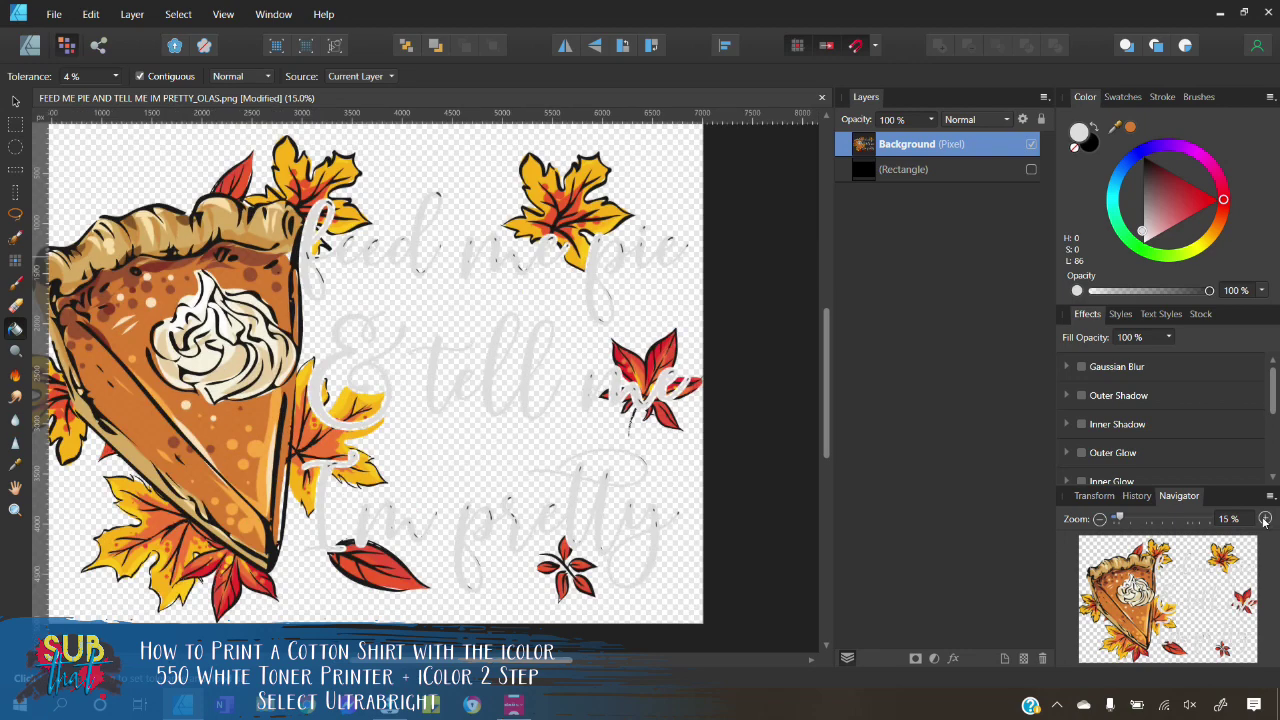
mouse_move(487, 661)
mouse_down()
mouse_move(465, 661)
mouse_move(480, 660)
mouse_up()
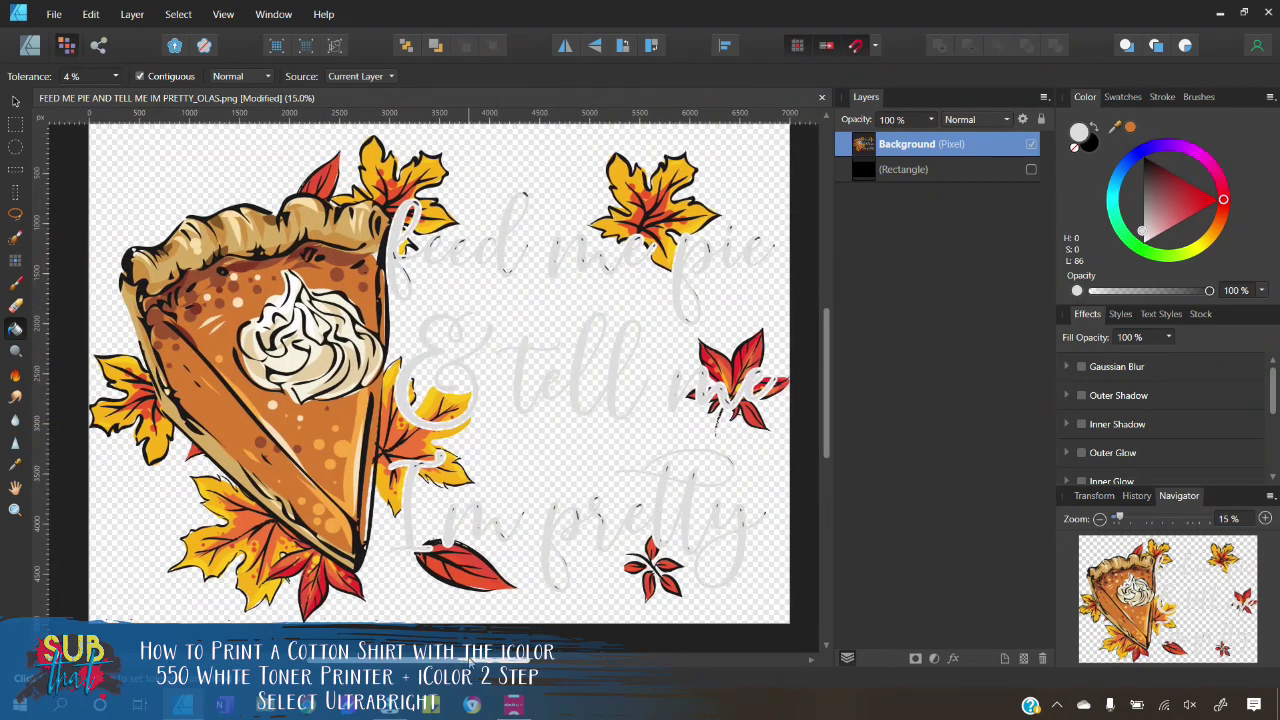
click(1031, 171)
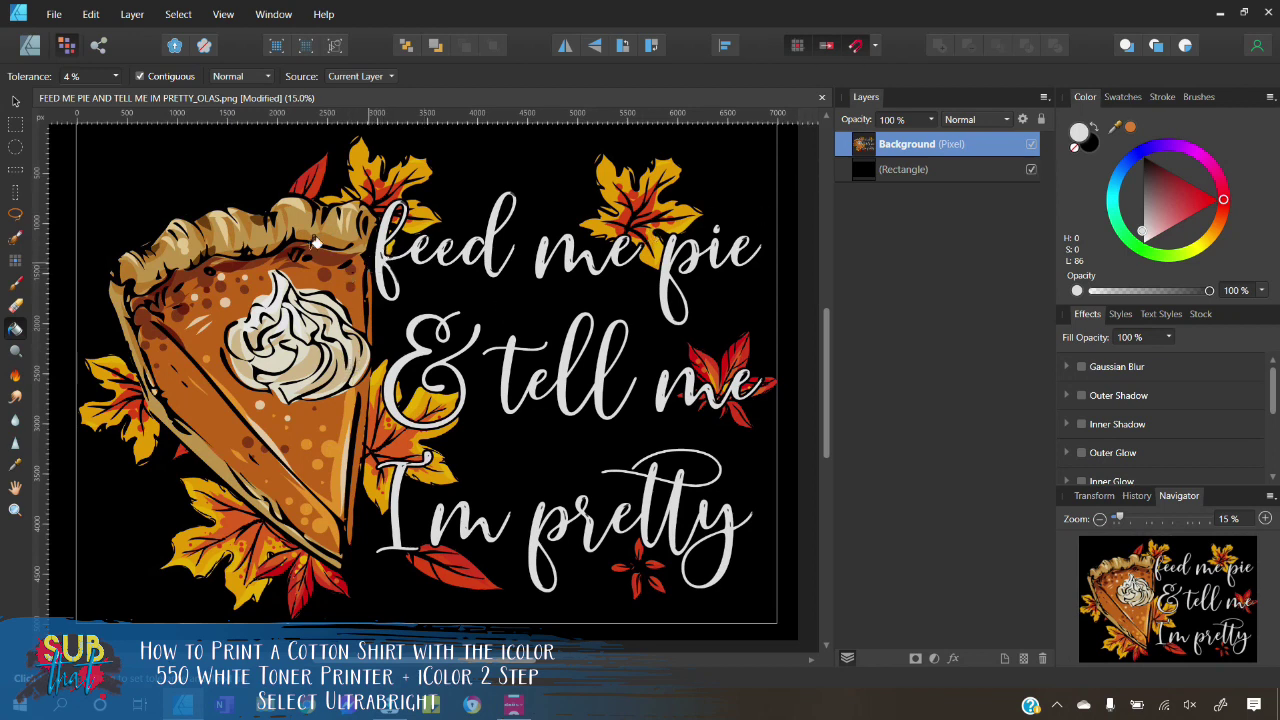
click(15, 102)
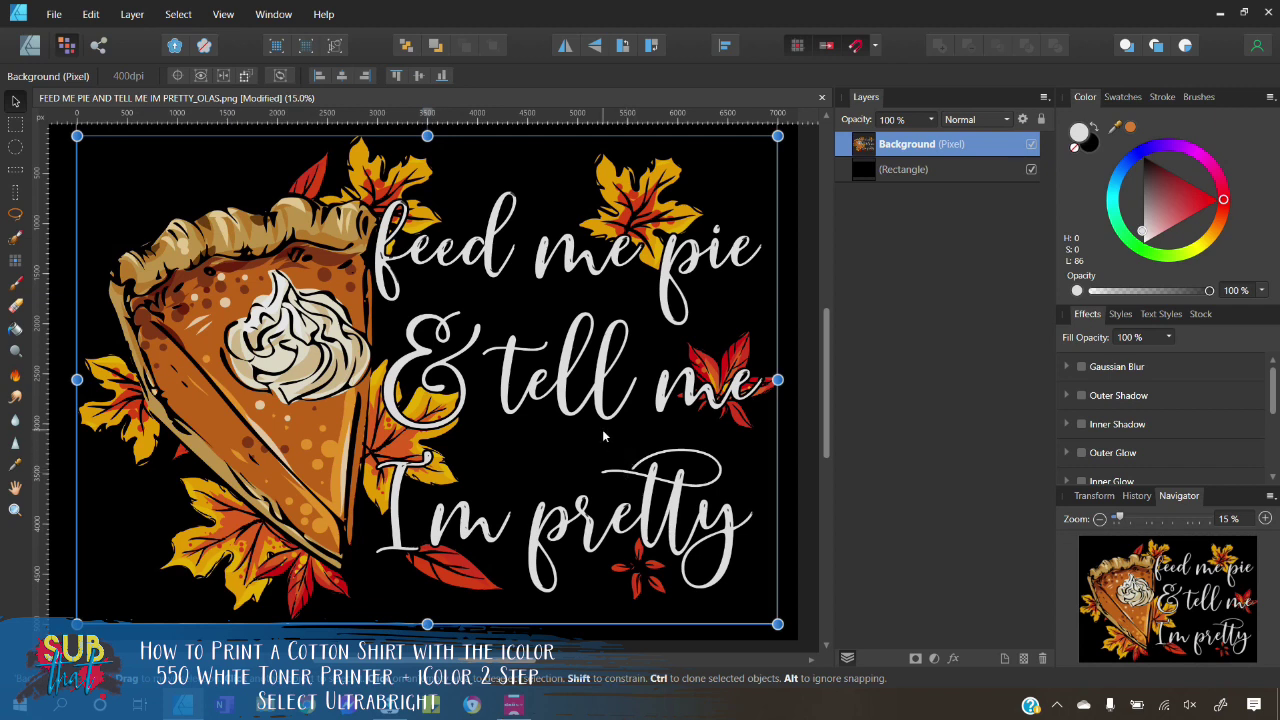
click(1031, 170)
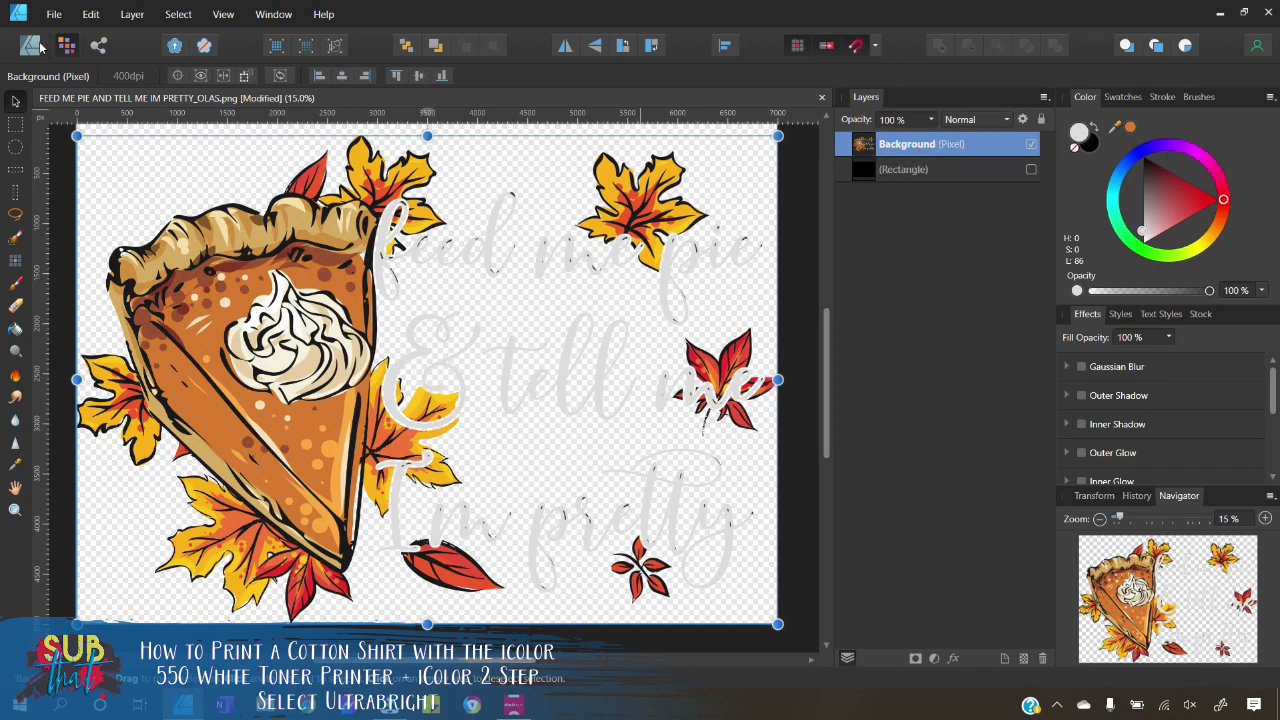
Select the artwork's remaining black areas by sampled color with 15% tolerance and the RGB Cube model
click(178, 14)
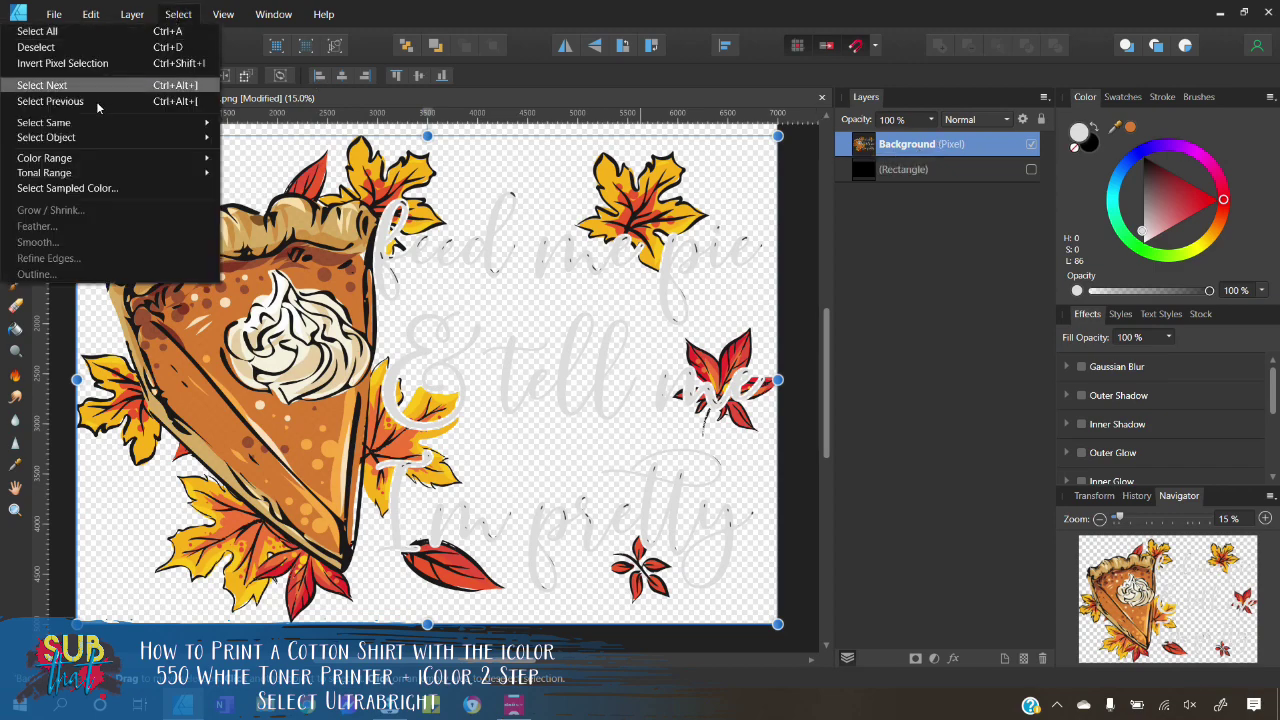
click(98, 188)
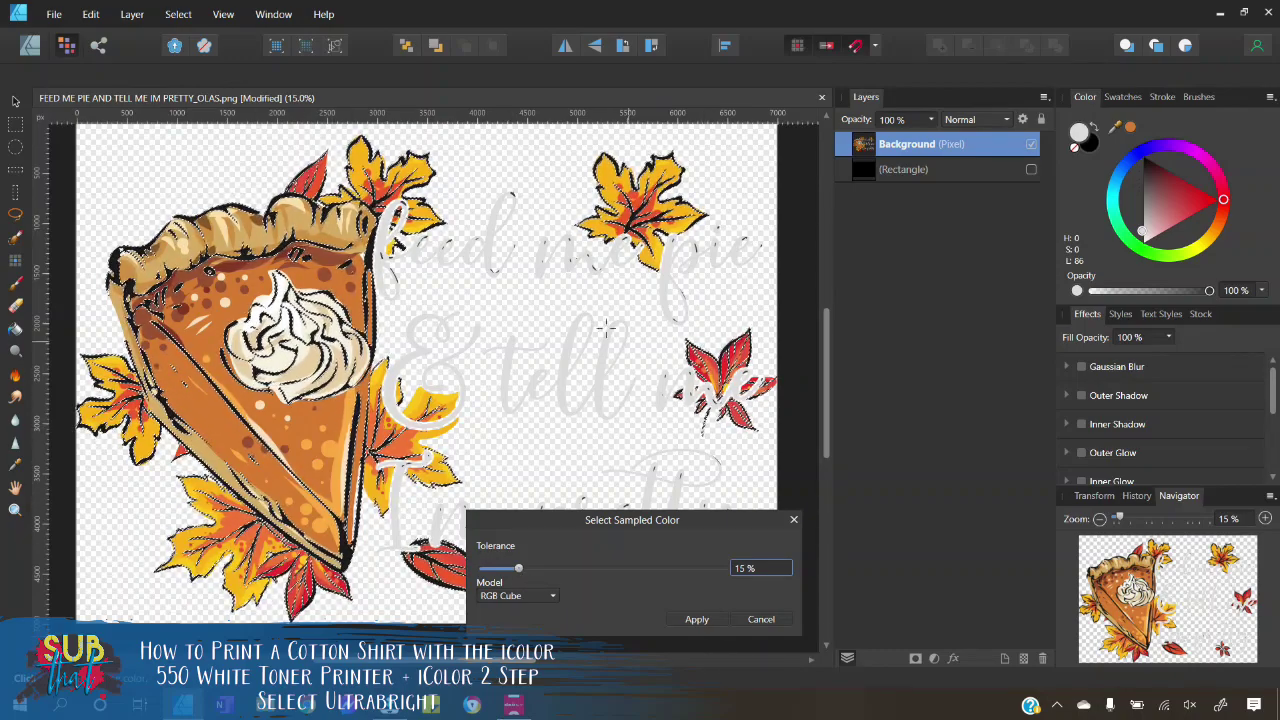
scroll(606, 327, down, 5)
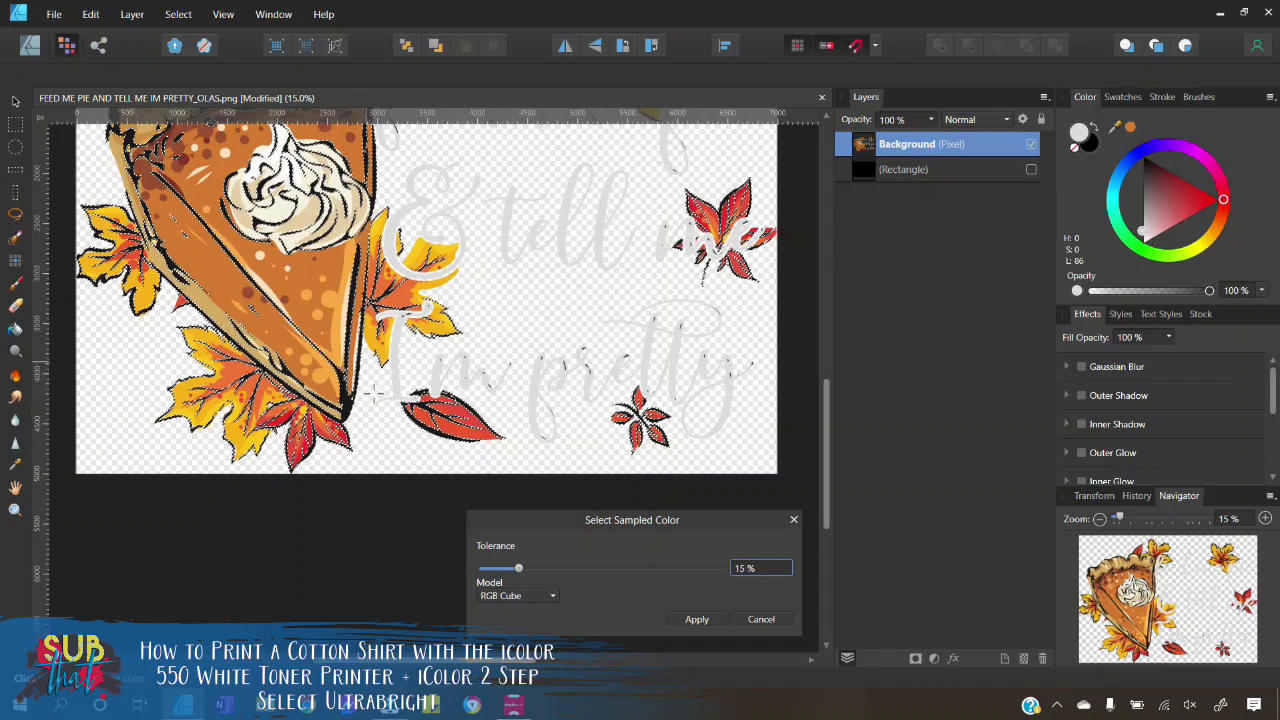
scroll(370, 395, up, 5)
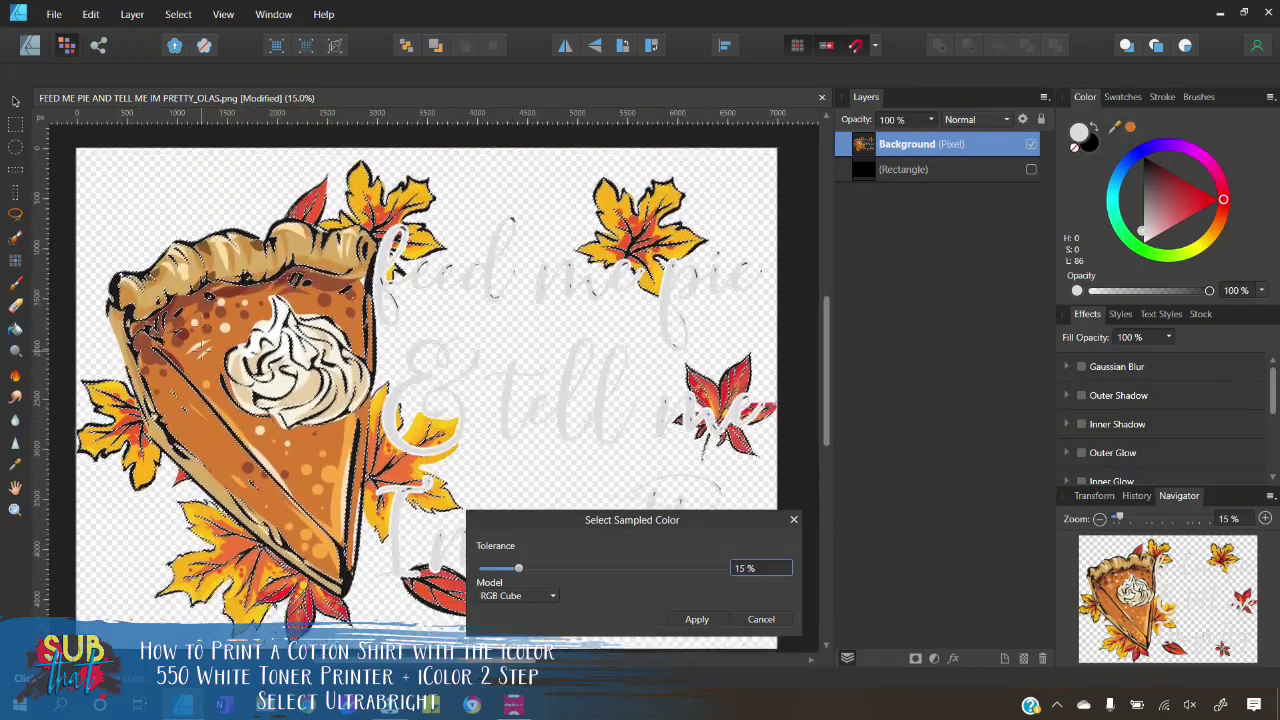
click(697, 619)
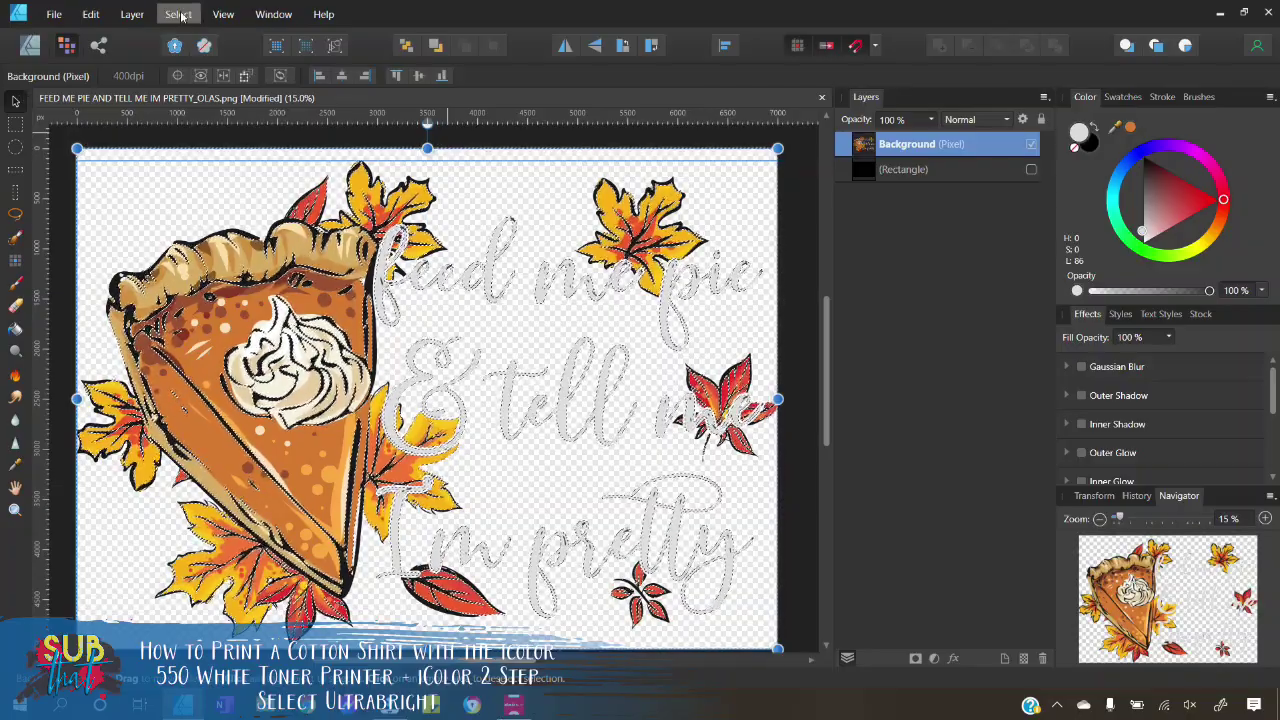
Delete the selected black areas from the Background layer and clear the selection
click(90, 14)
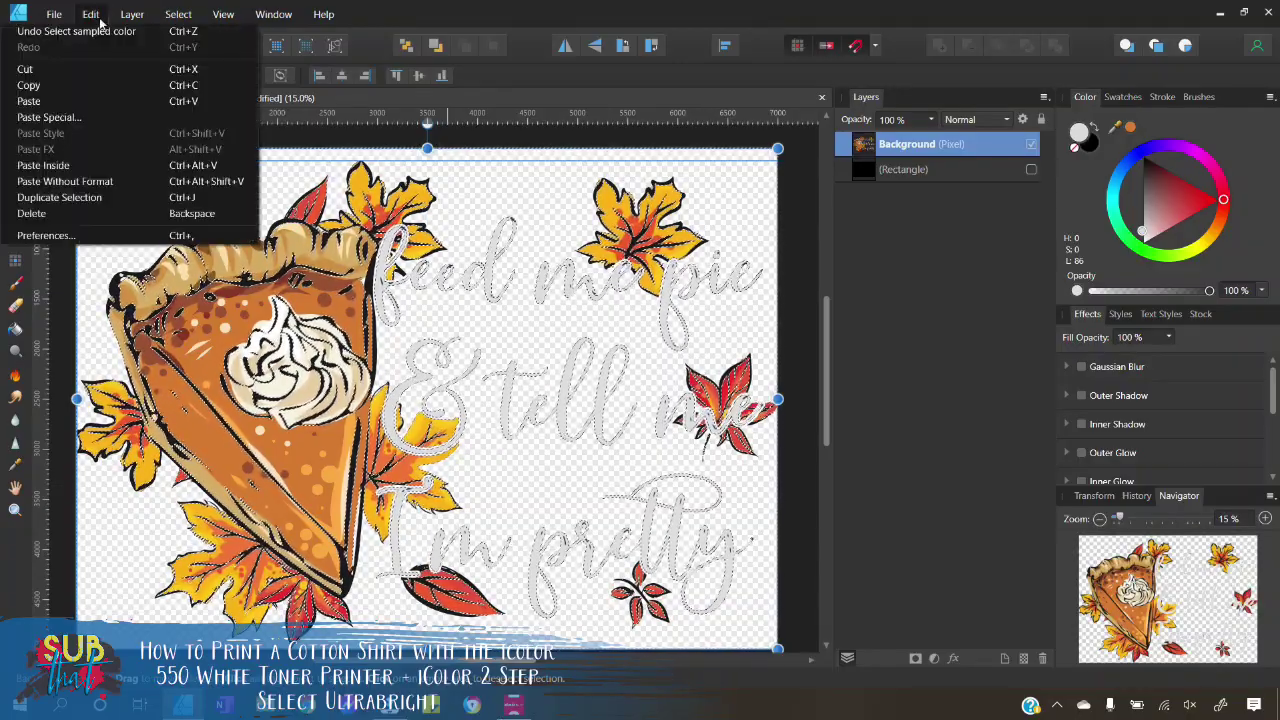
click(63, 214)
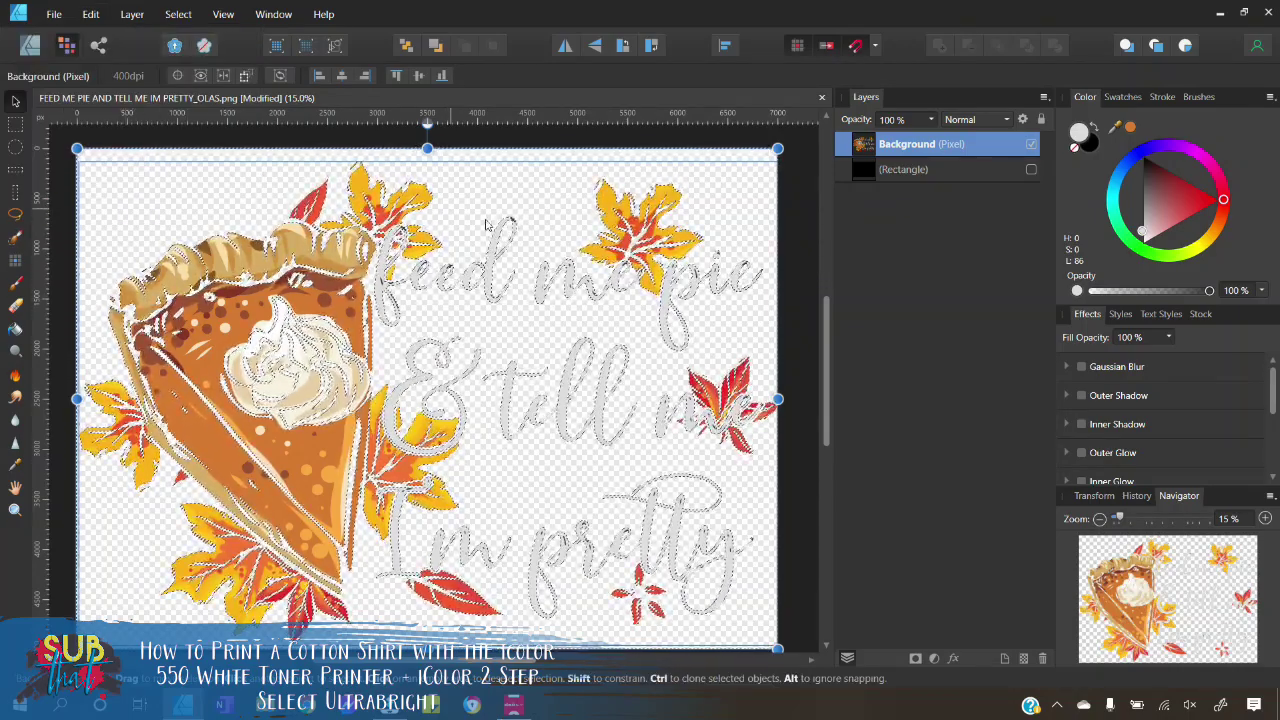
click(177, 16)
click(150, 47)
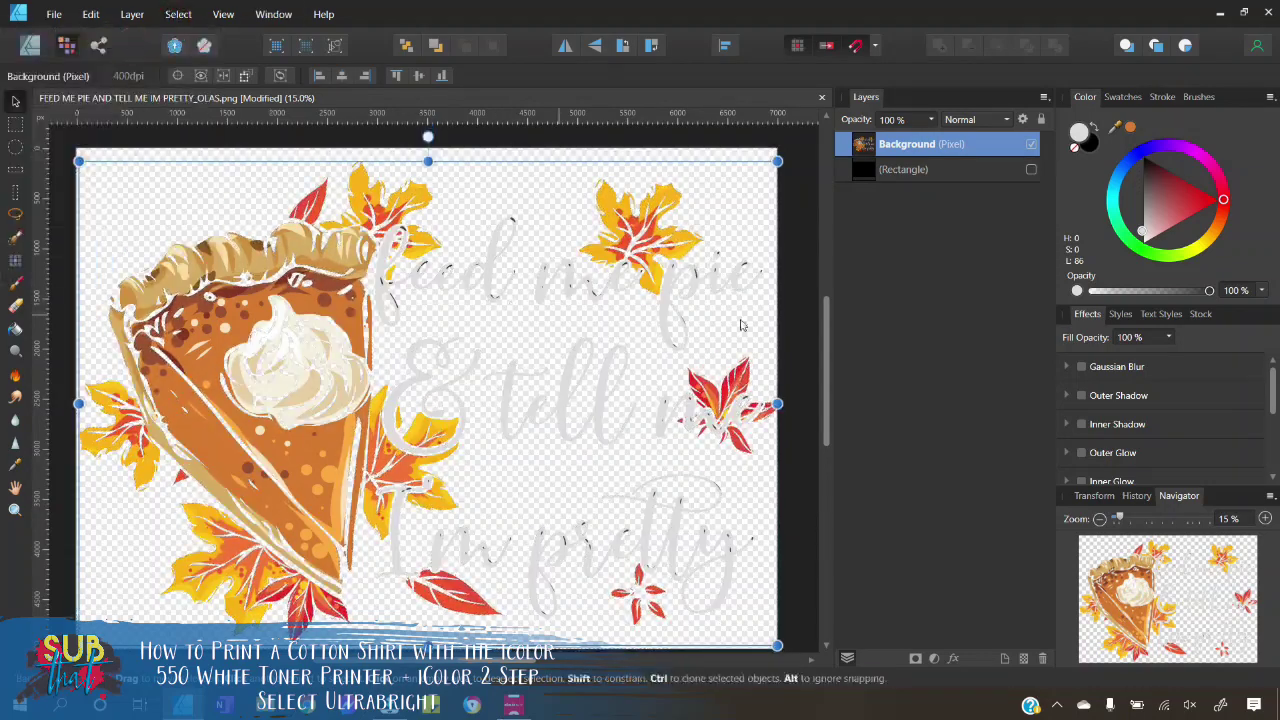
Check the knocked-out design against the black rectangle layer and delete that rectangle
click(1031, 170)
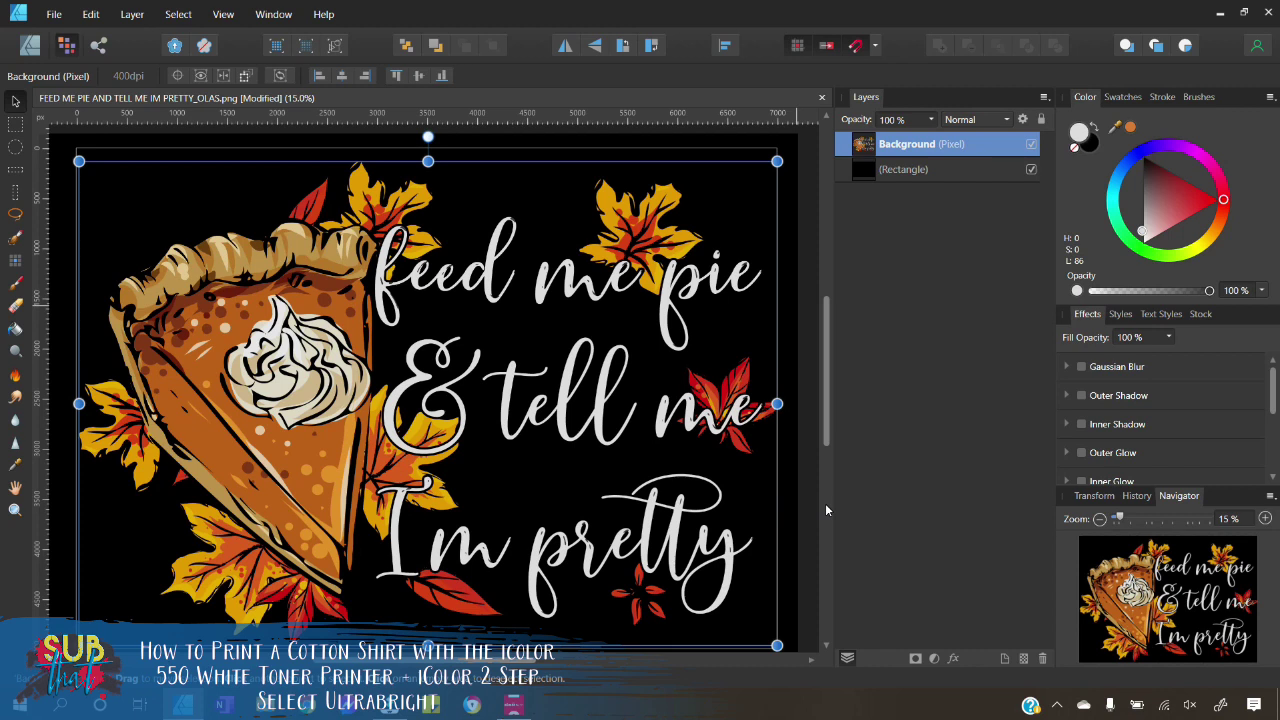
click(1000, 172)
click(1041, 661)
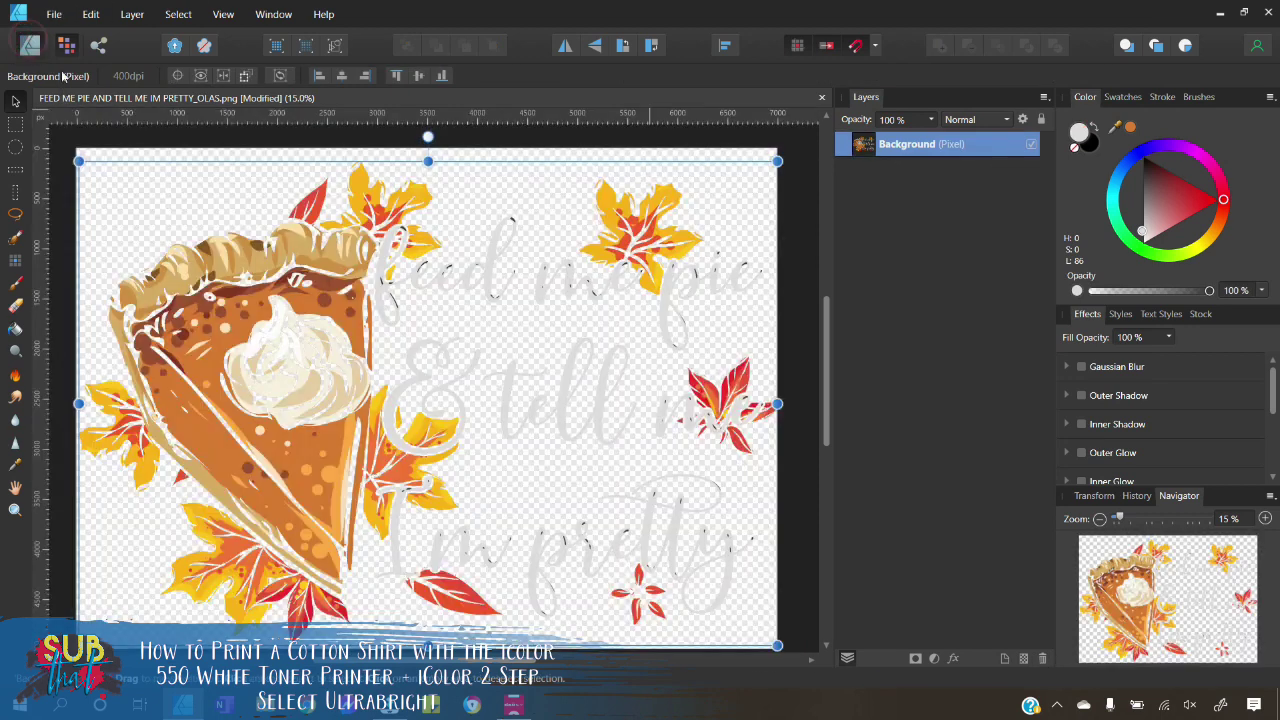
Export the whole document as a 7000 × 5000 px PNG with bilinear resampling
click(55, 14)
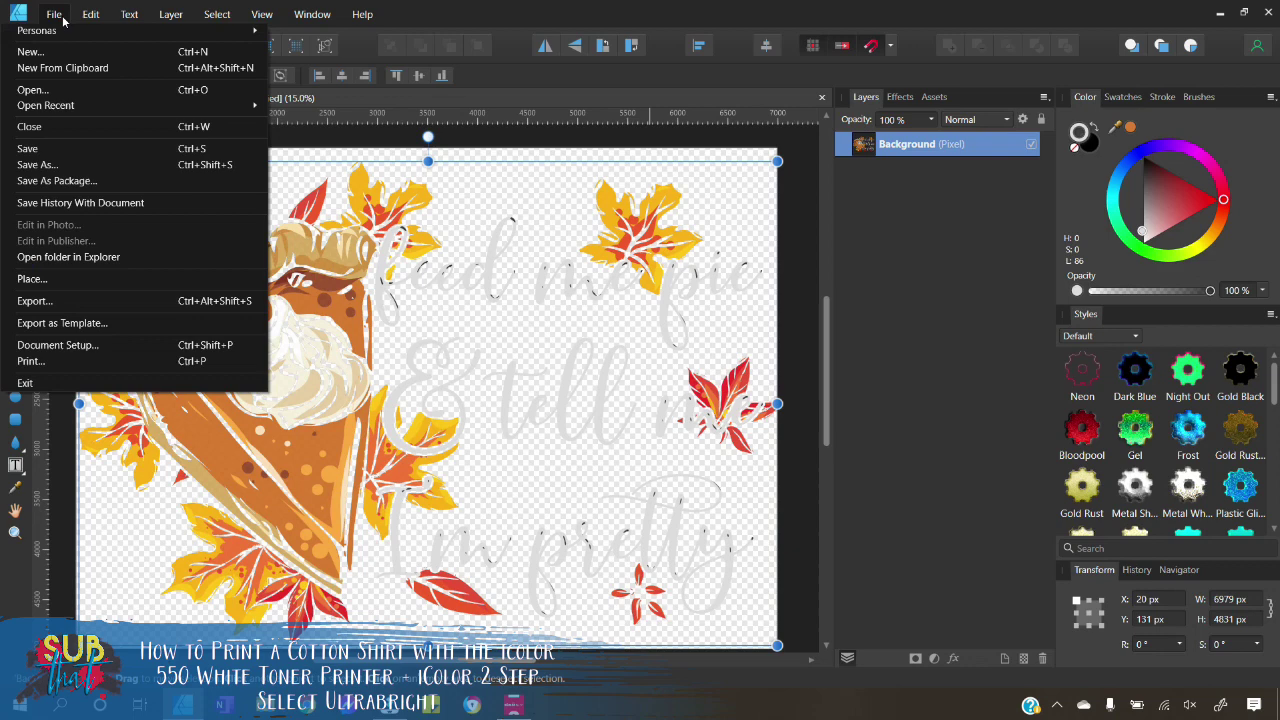
click(103, 299)
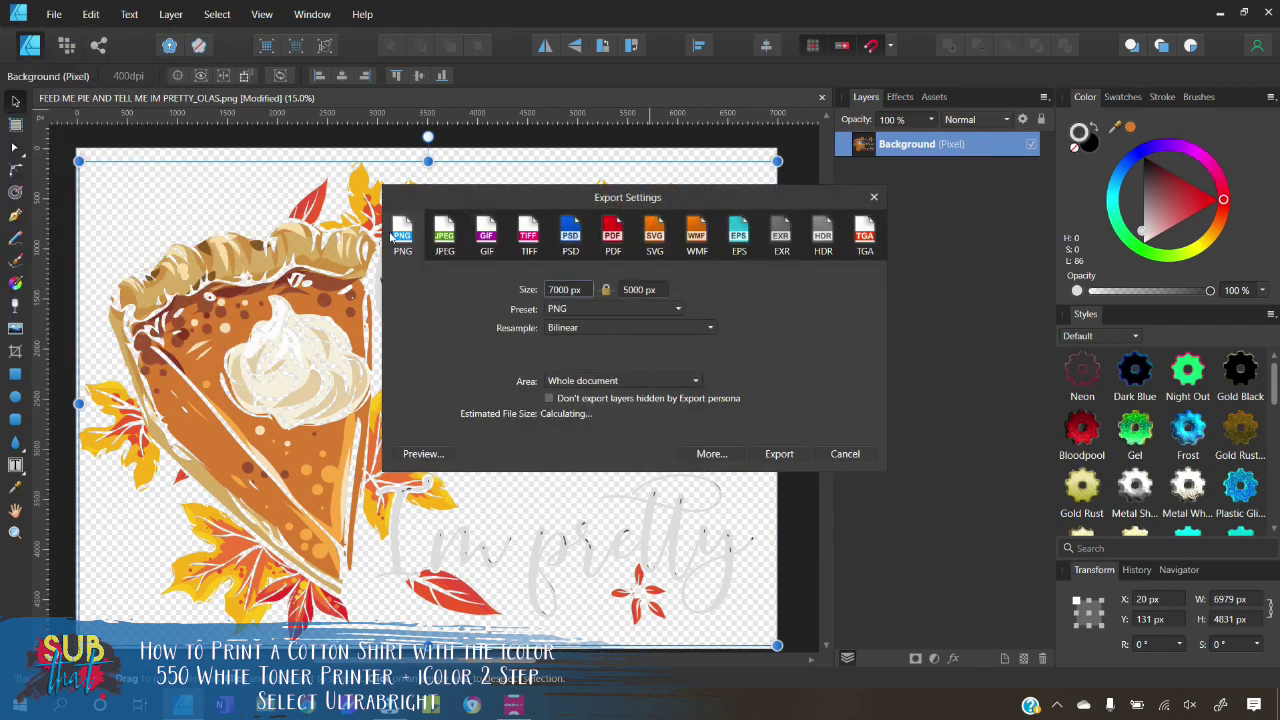
click(793, 453)
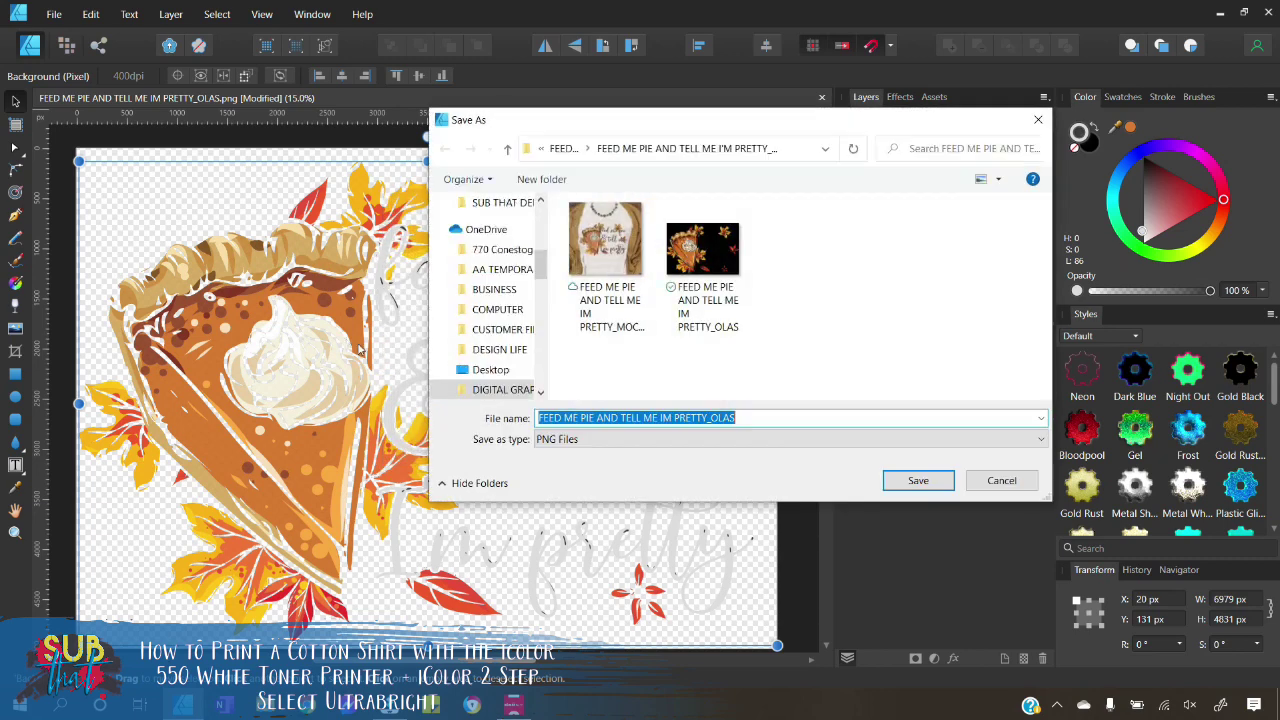
Save the exported PNG in Downloads, changing the end of its file name to mark it as EDITED with the suffix _WT_OLAS
drag(541, 262, 541, 215)
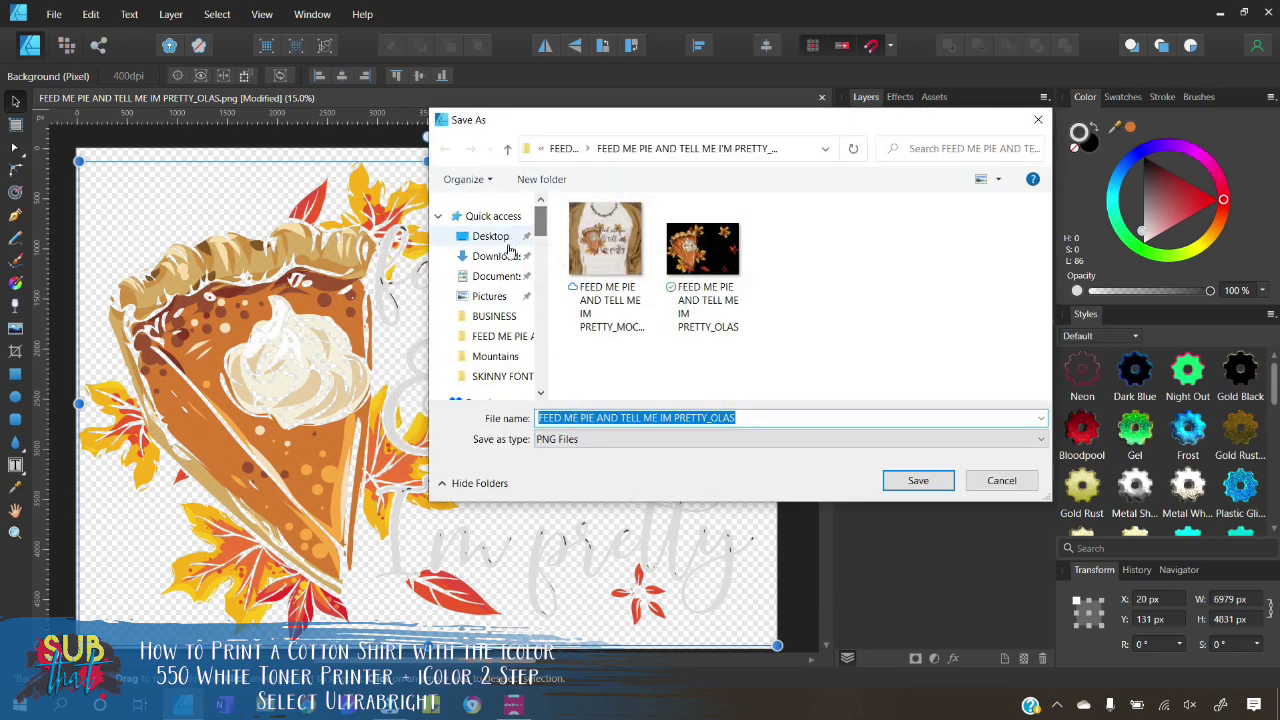
click(495, 256)
click(815, 418)
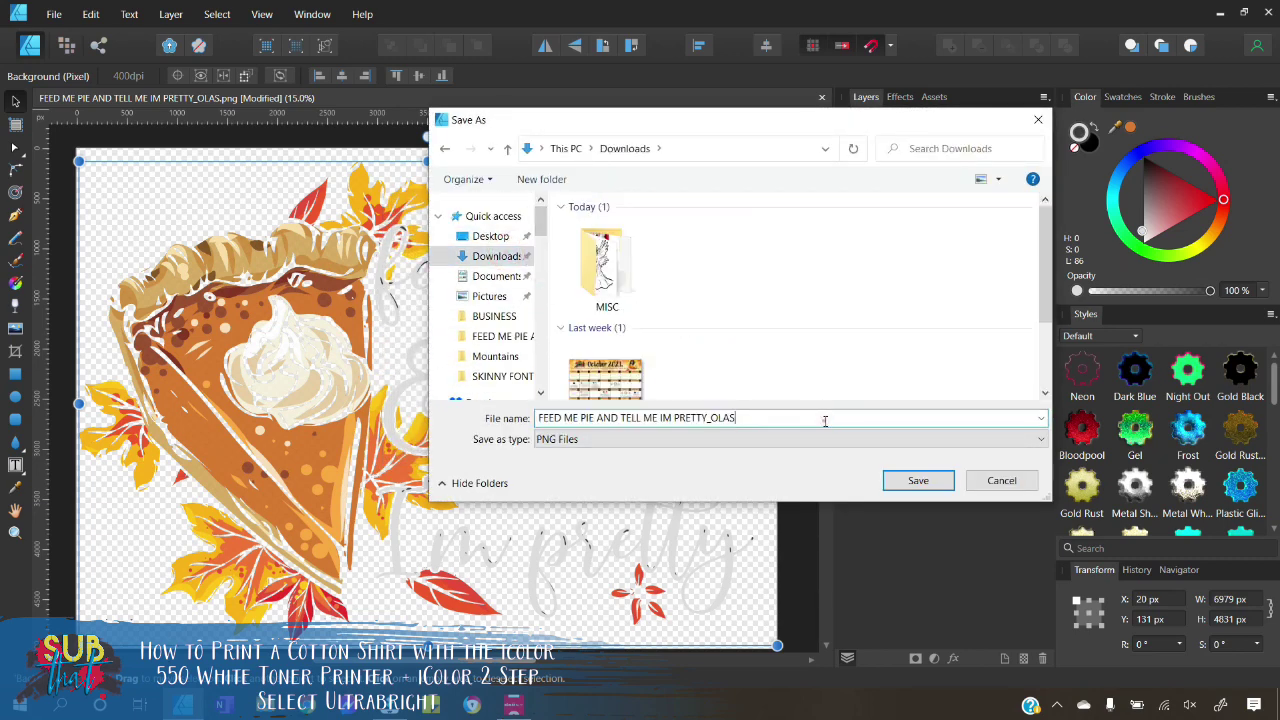
key(BackSpace)
key(BackSpace)
key(BackSpace)
key(BackSpace)
text(eDITED)_WT_OLAS)
key(Return)
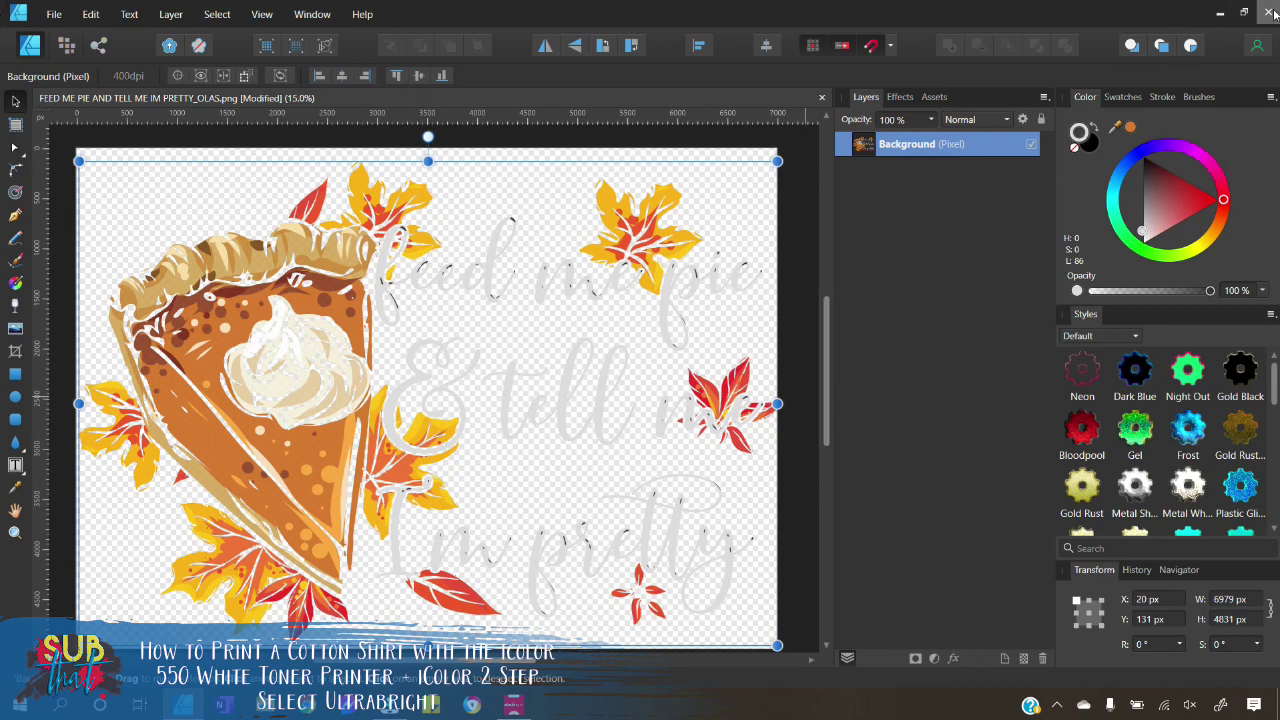
Close the design document and the program without saving the changes to the original file
click(1271, 12)
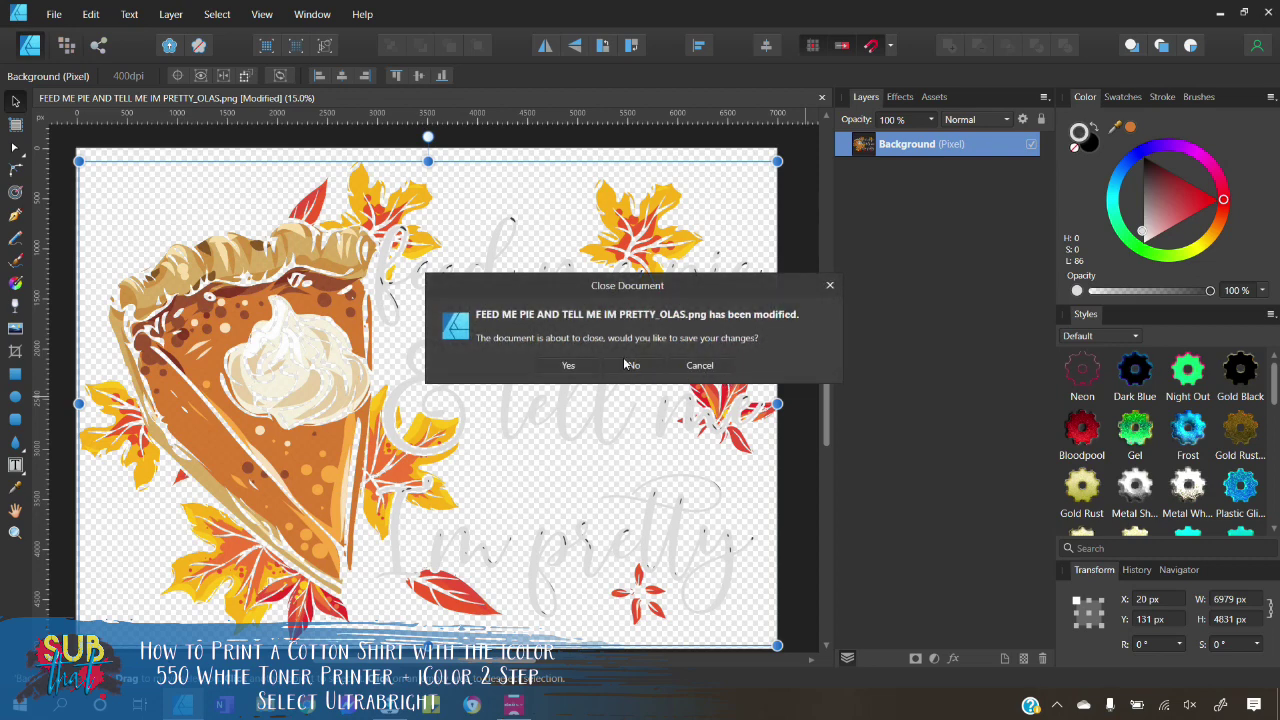
click(703, 366)
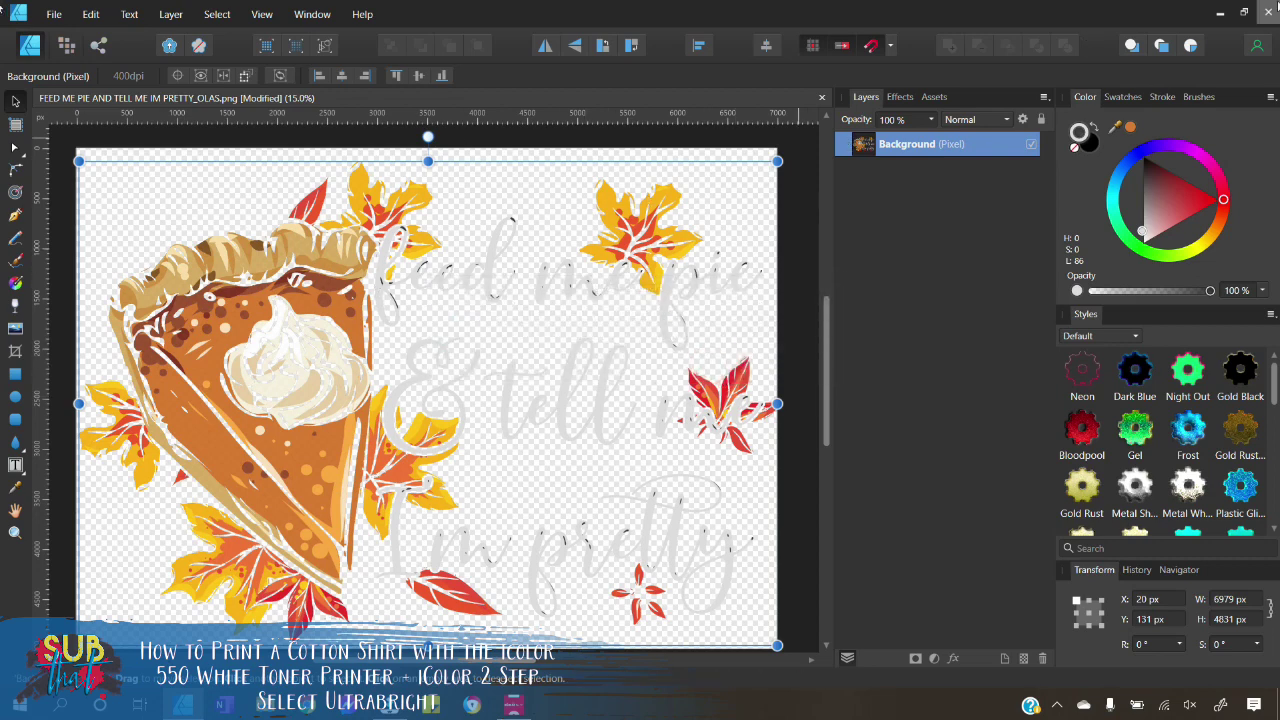
click(1271, 12)
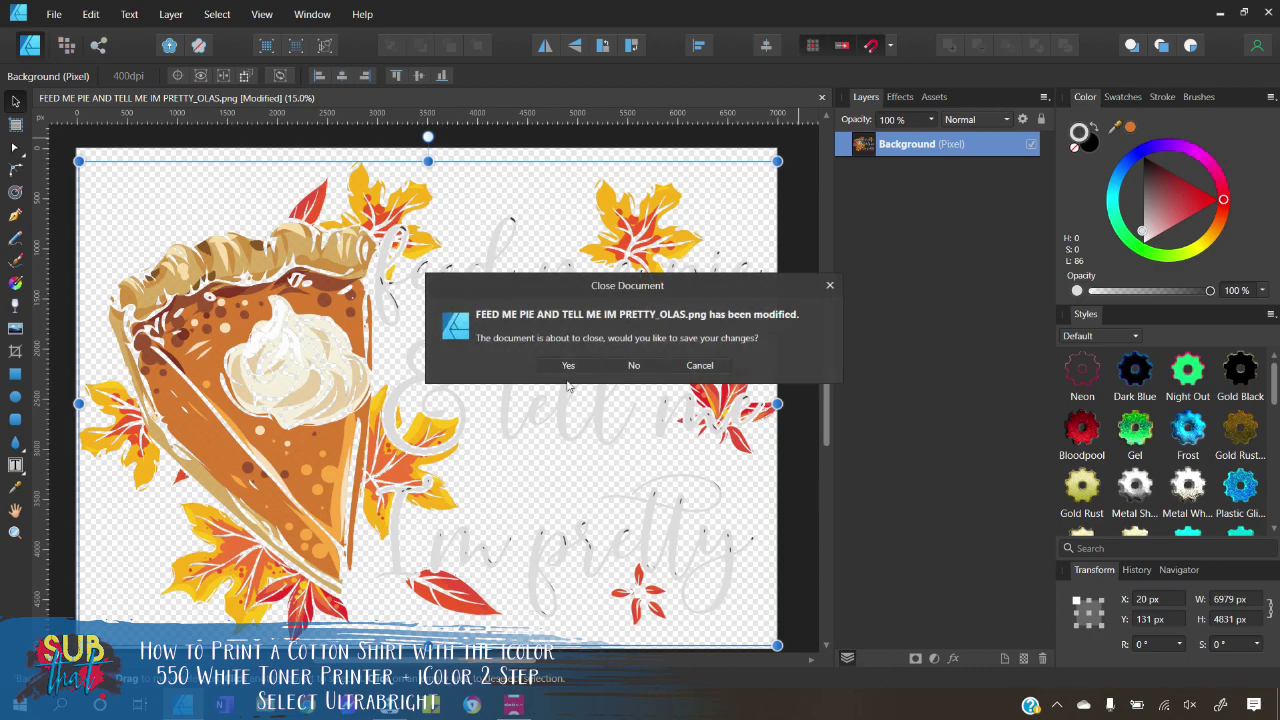
click(633, 367)
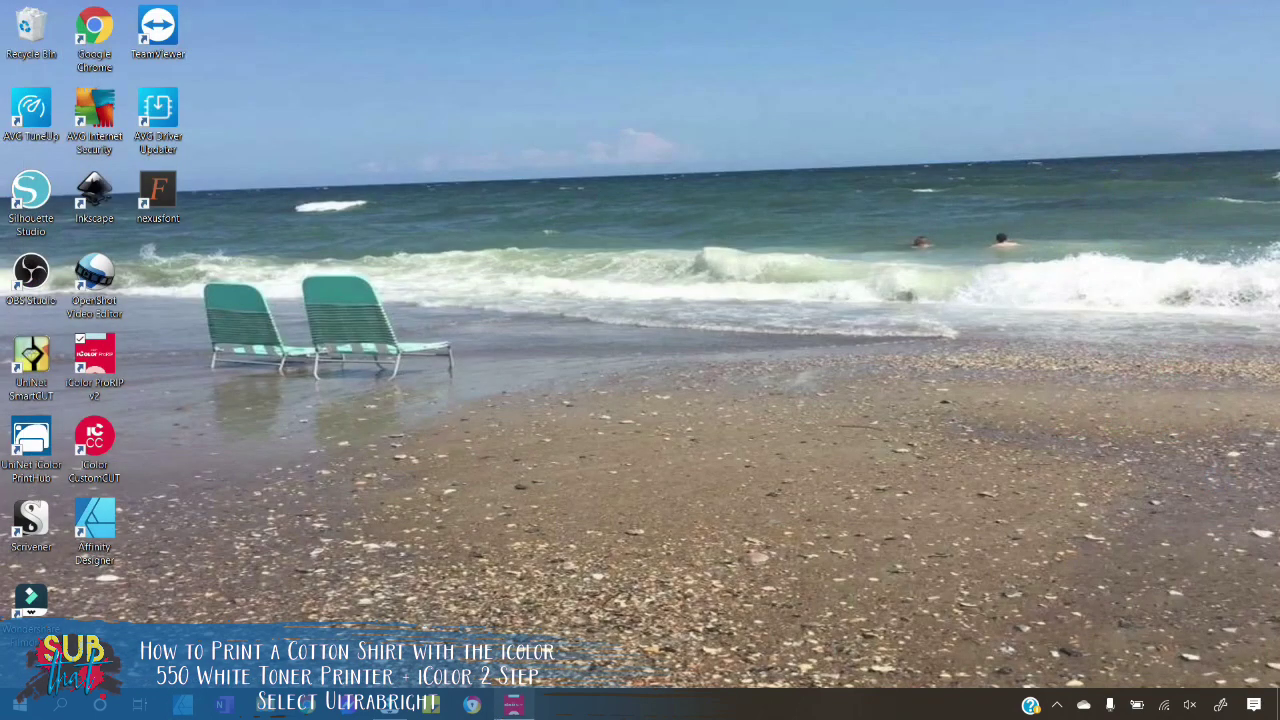
Switch to iColor ProRIP v2 and open the choice of UniNet media presets for the iColor 550 v2 Overprint queue
click(515, 705)
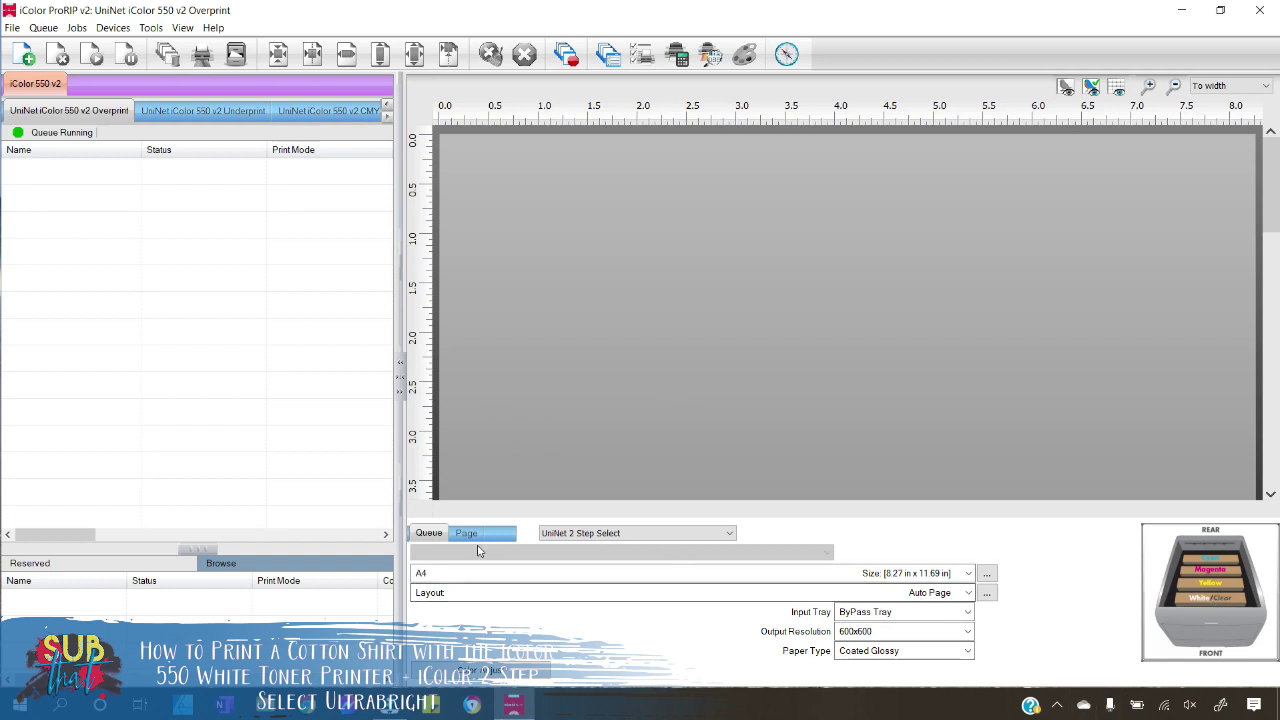
click(682, 536)
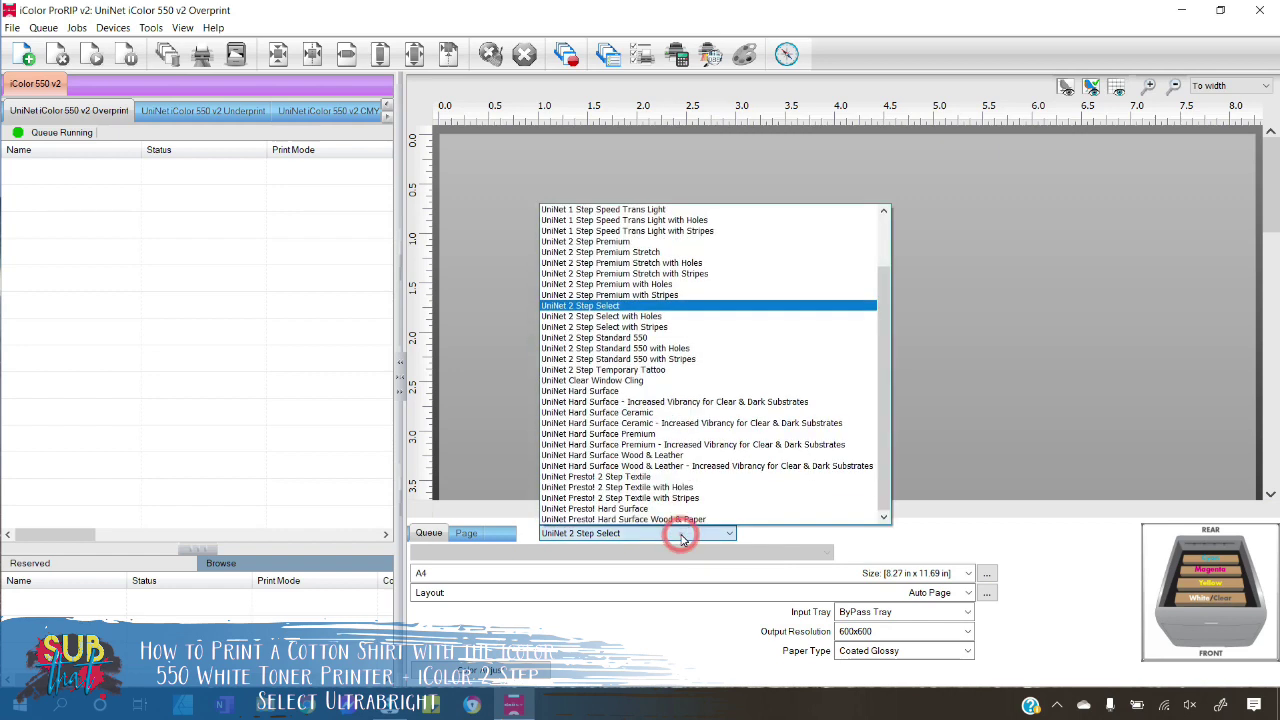